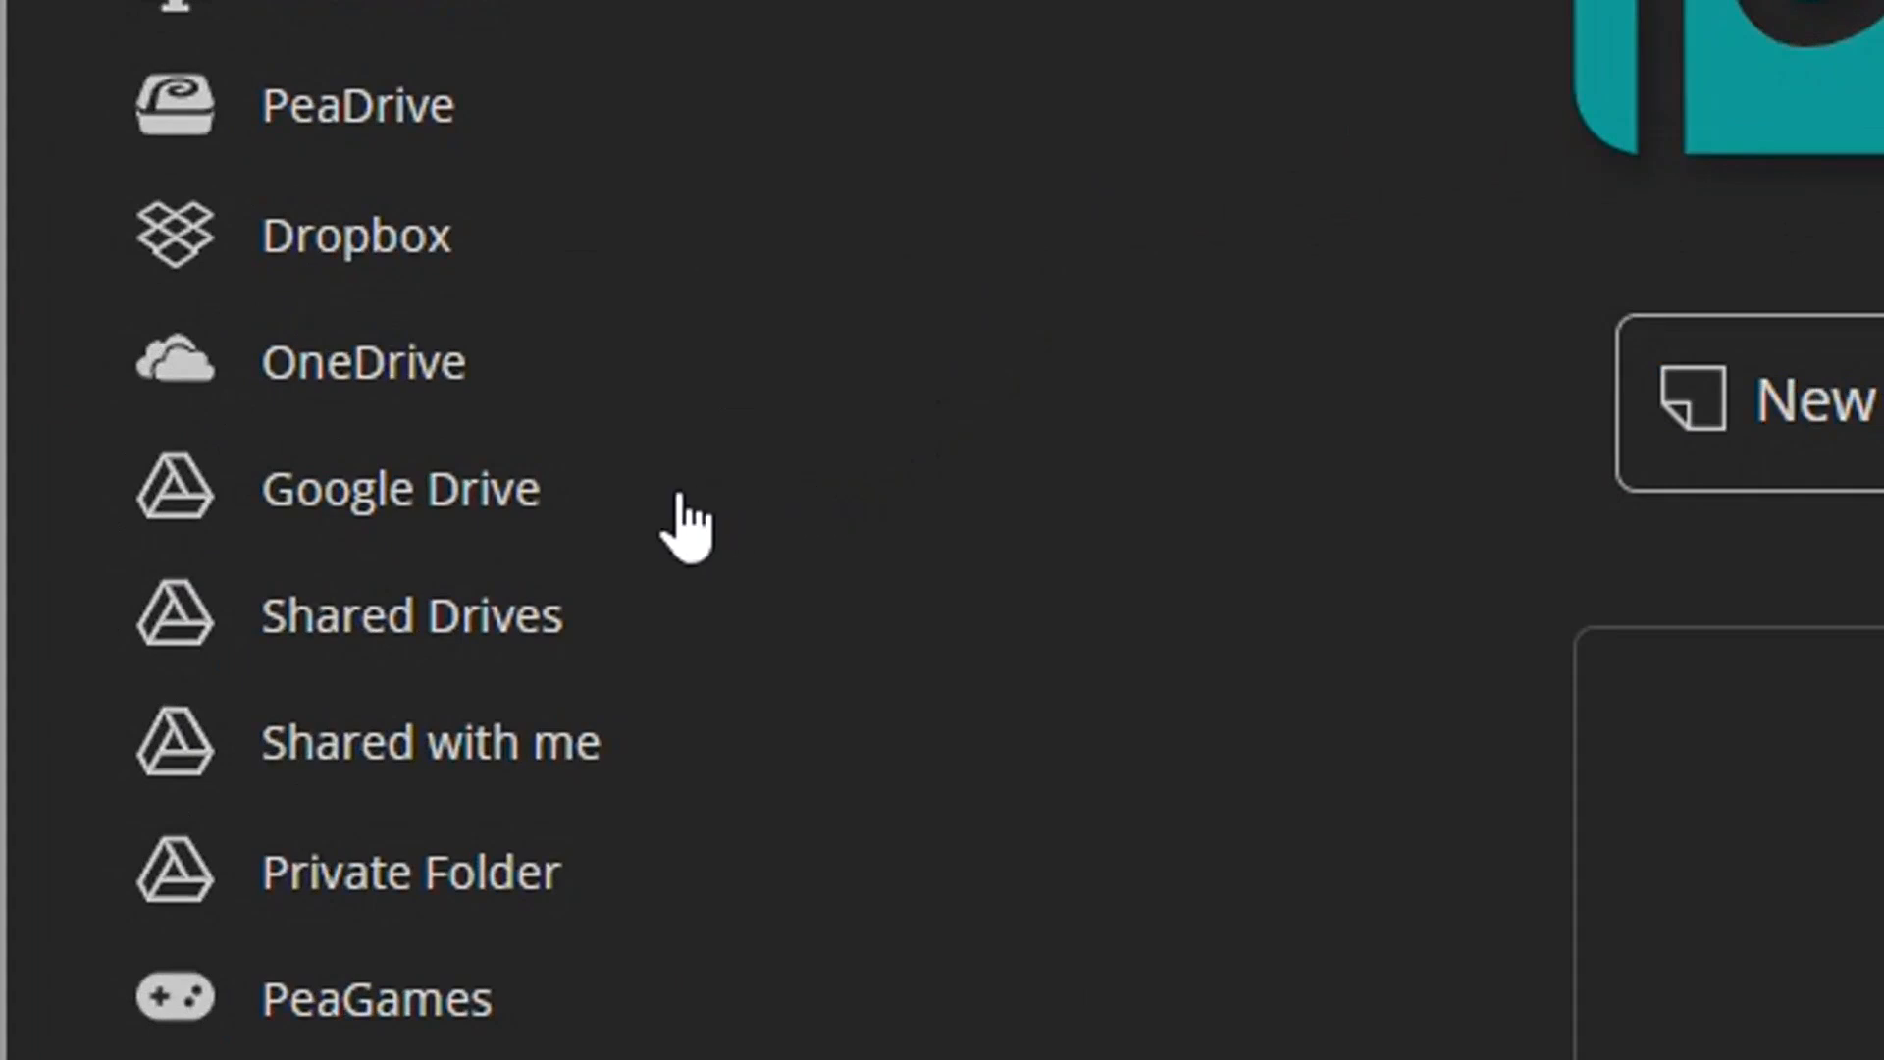
Sign in to Google Drive with the existing account and open IMG_3877.JPG from the Photo class 2024-2025 / MOM folder.
click(429, 488)
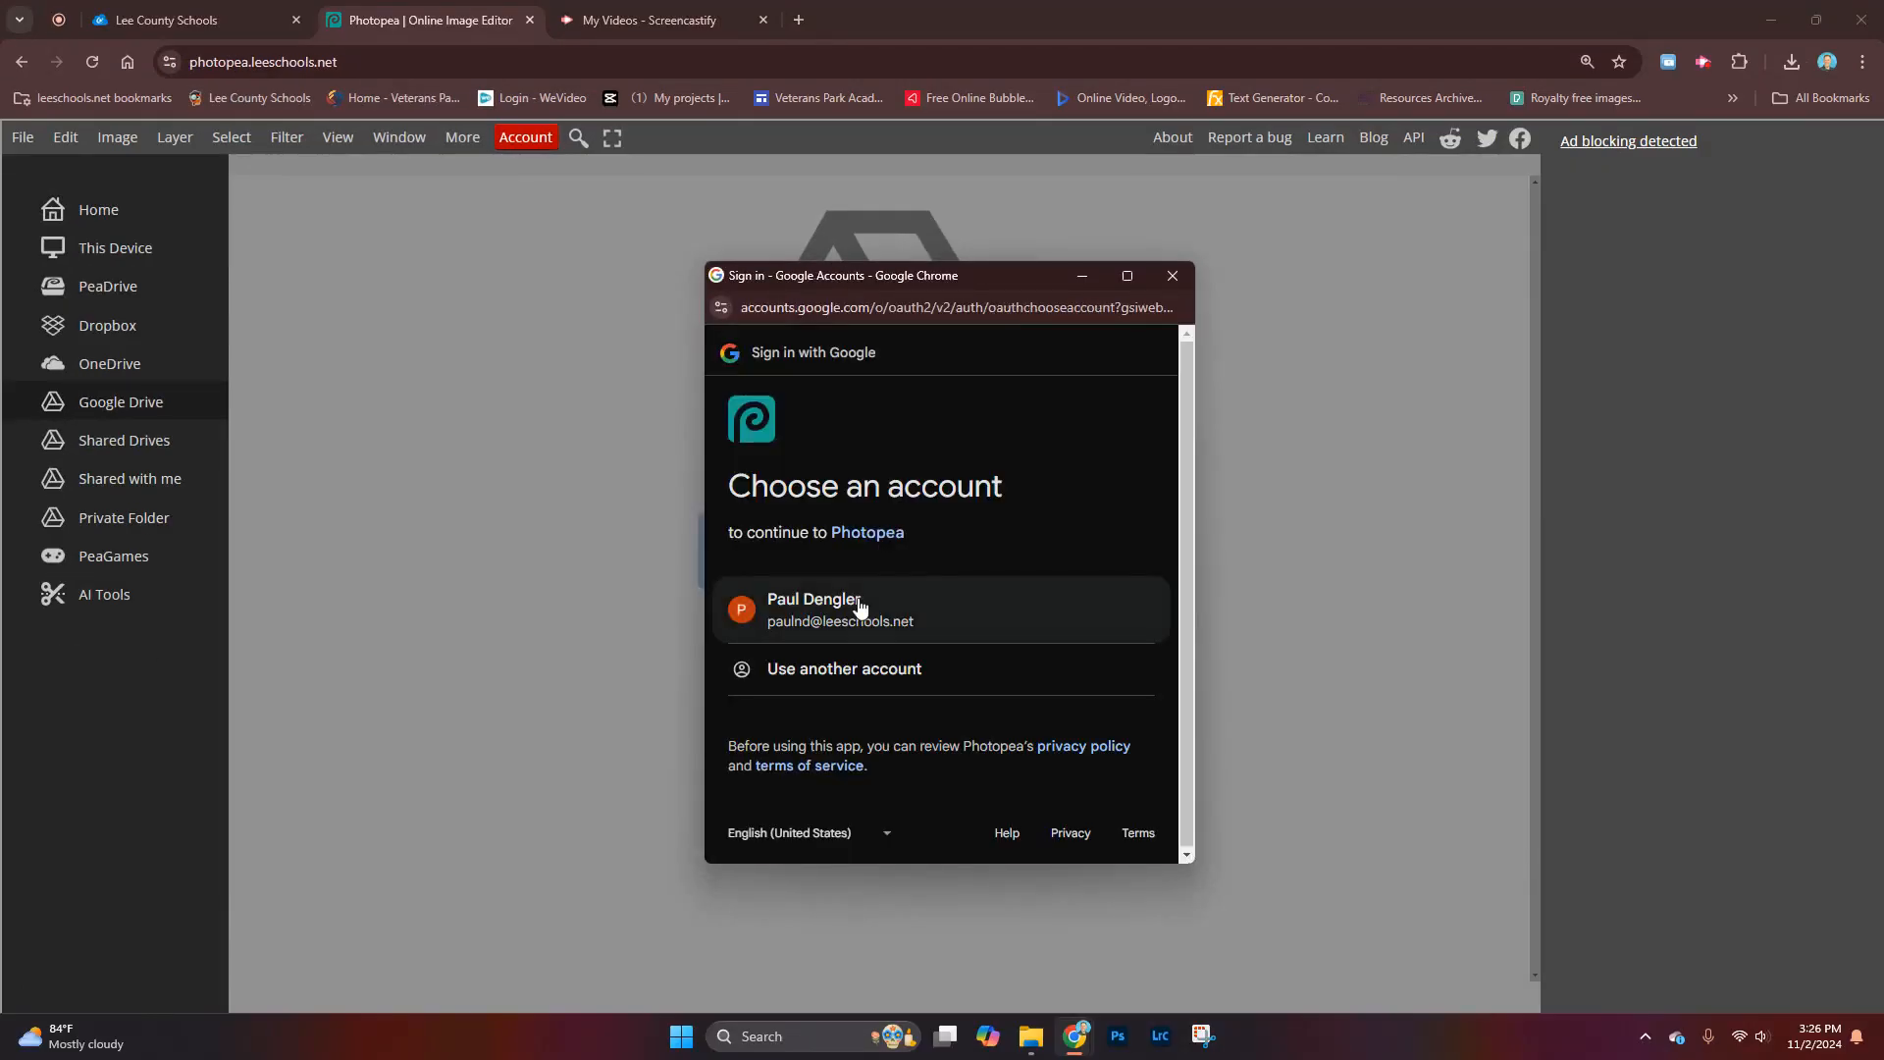
click(851, 603)
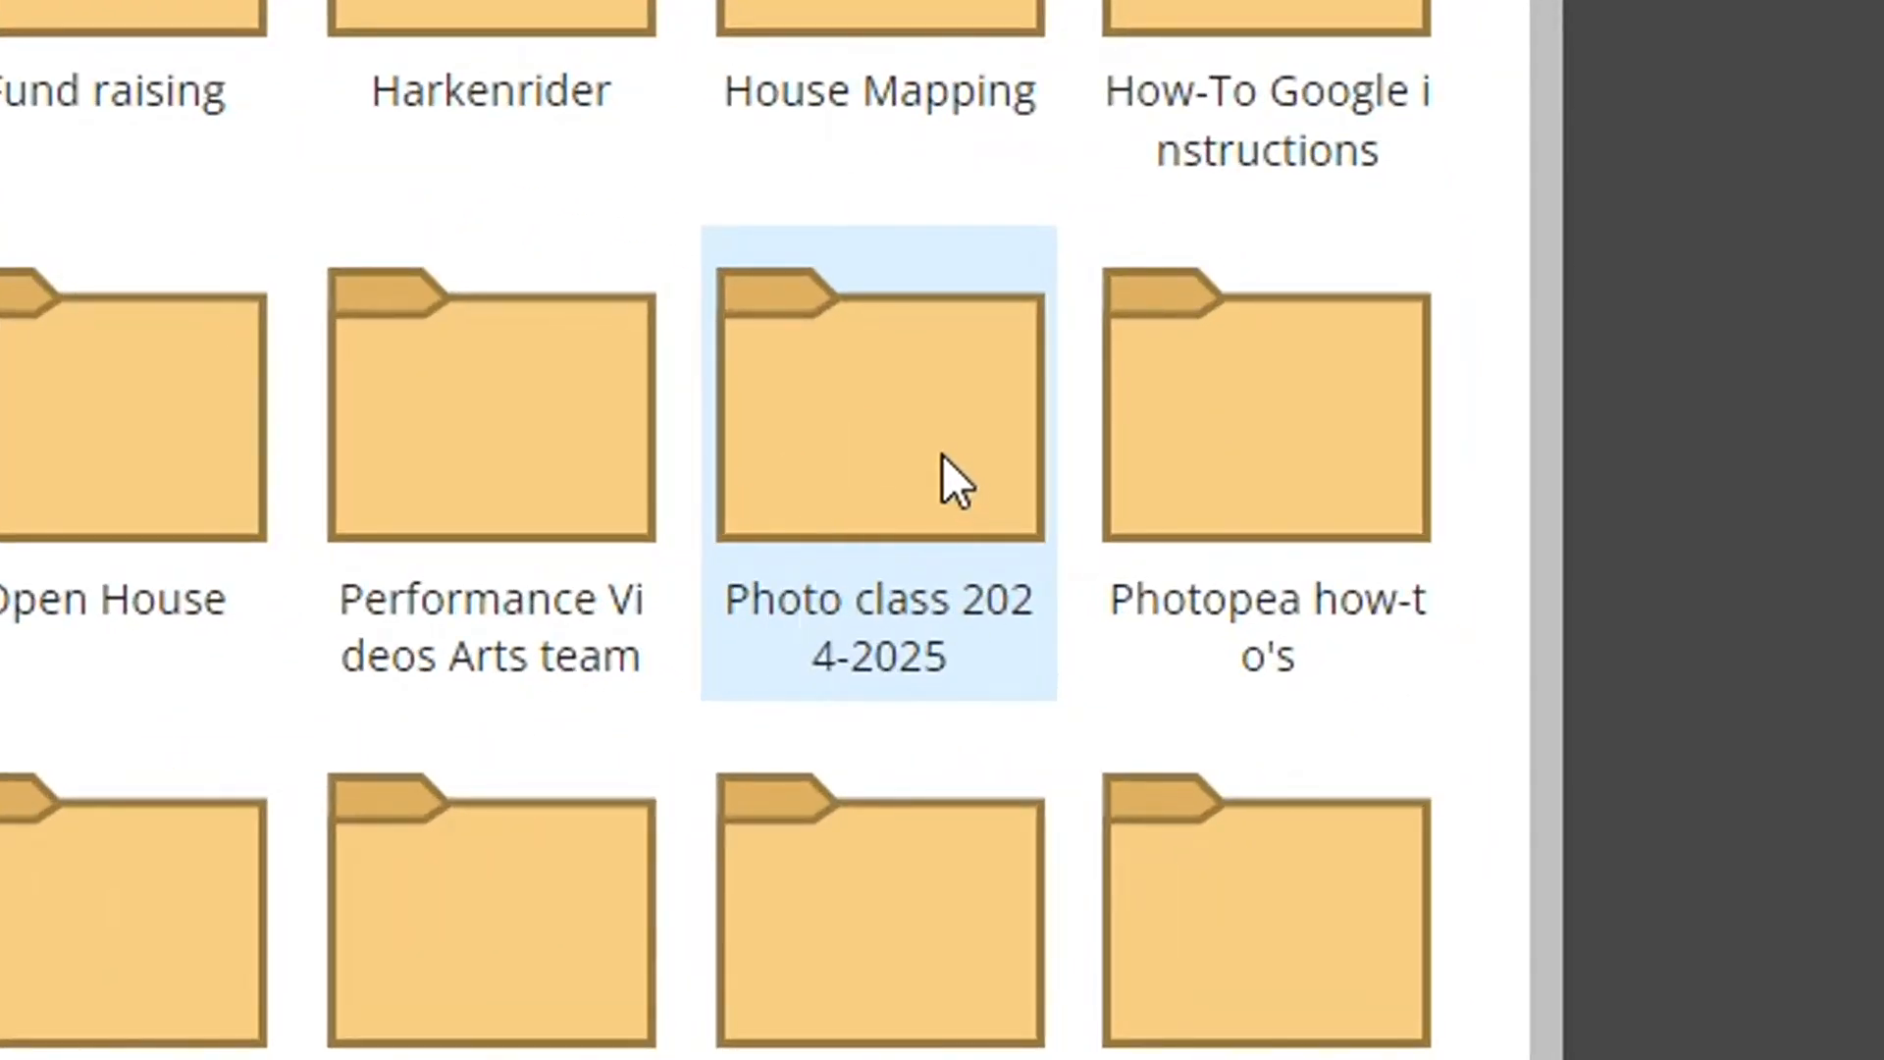
double_click(933, 451)
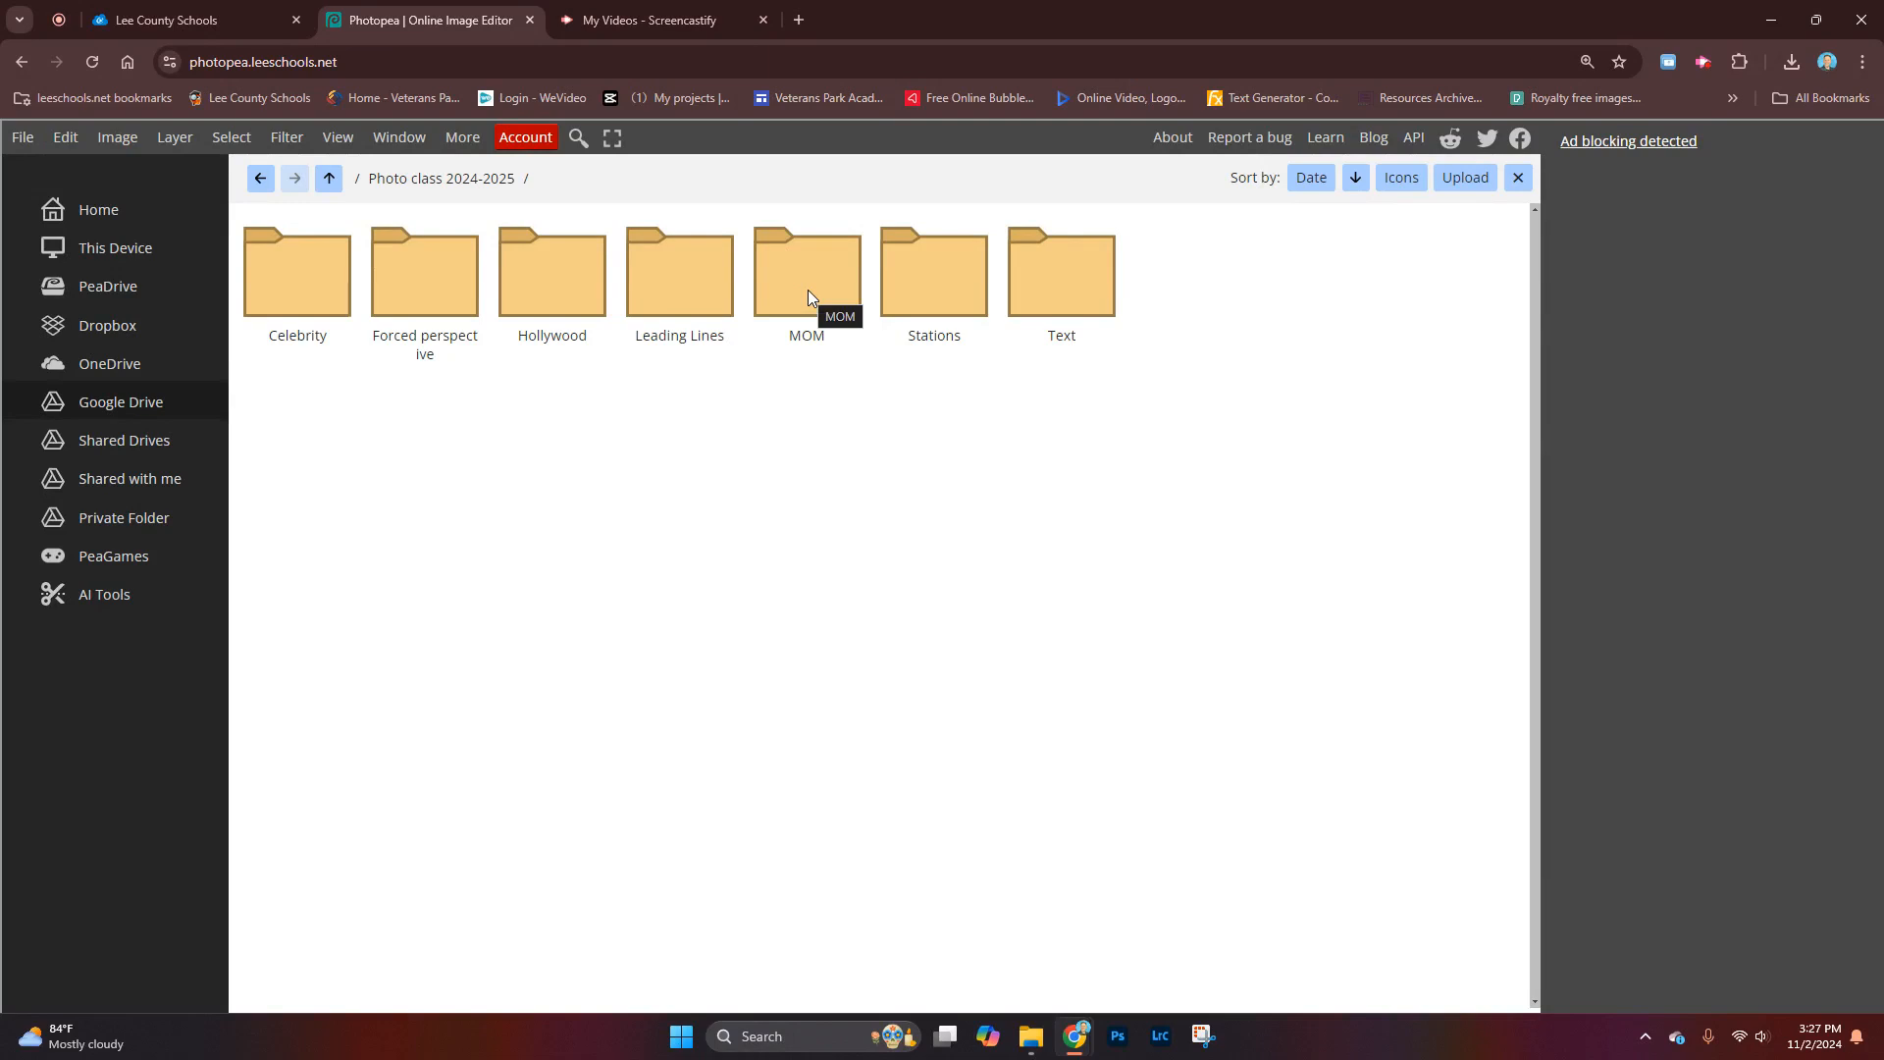
double_click(809, 295)
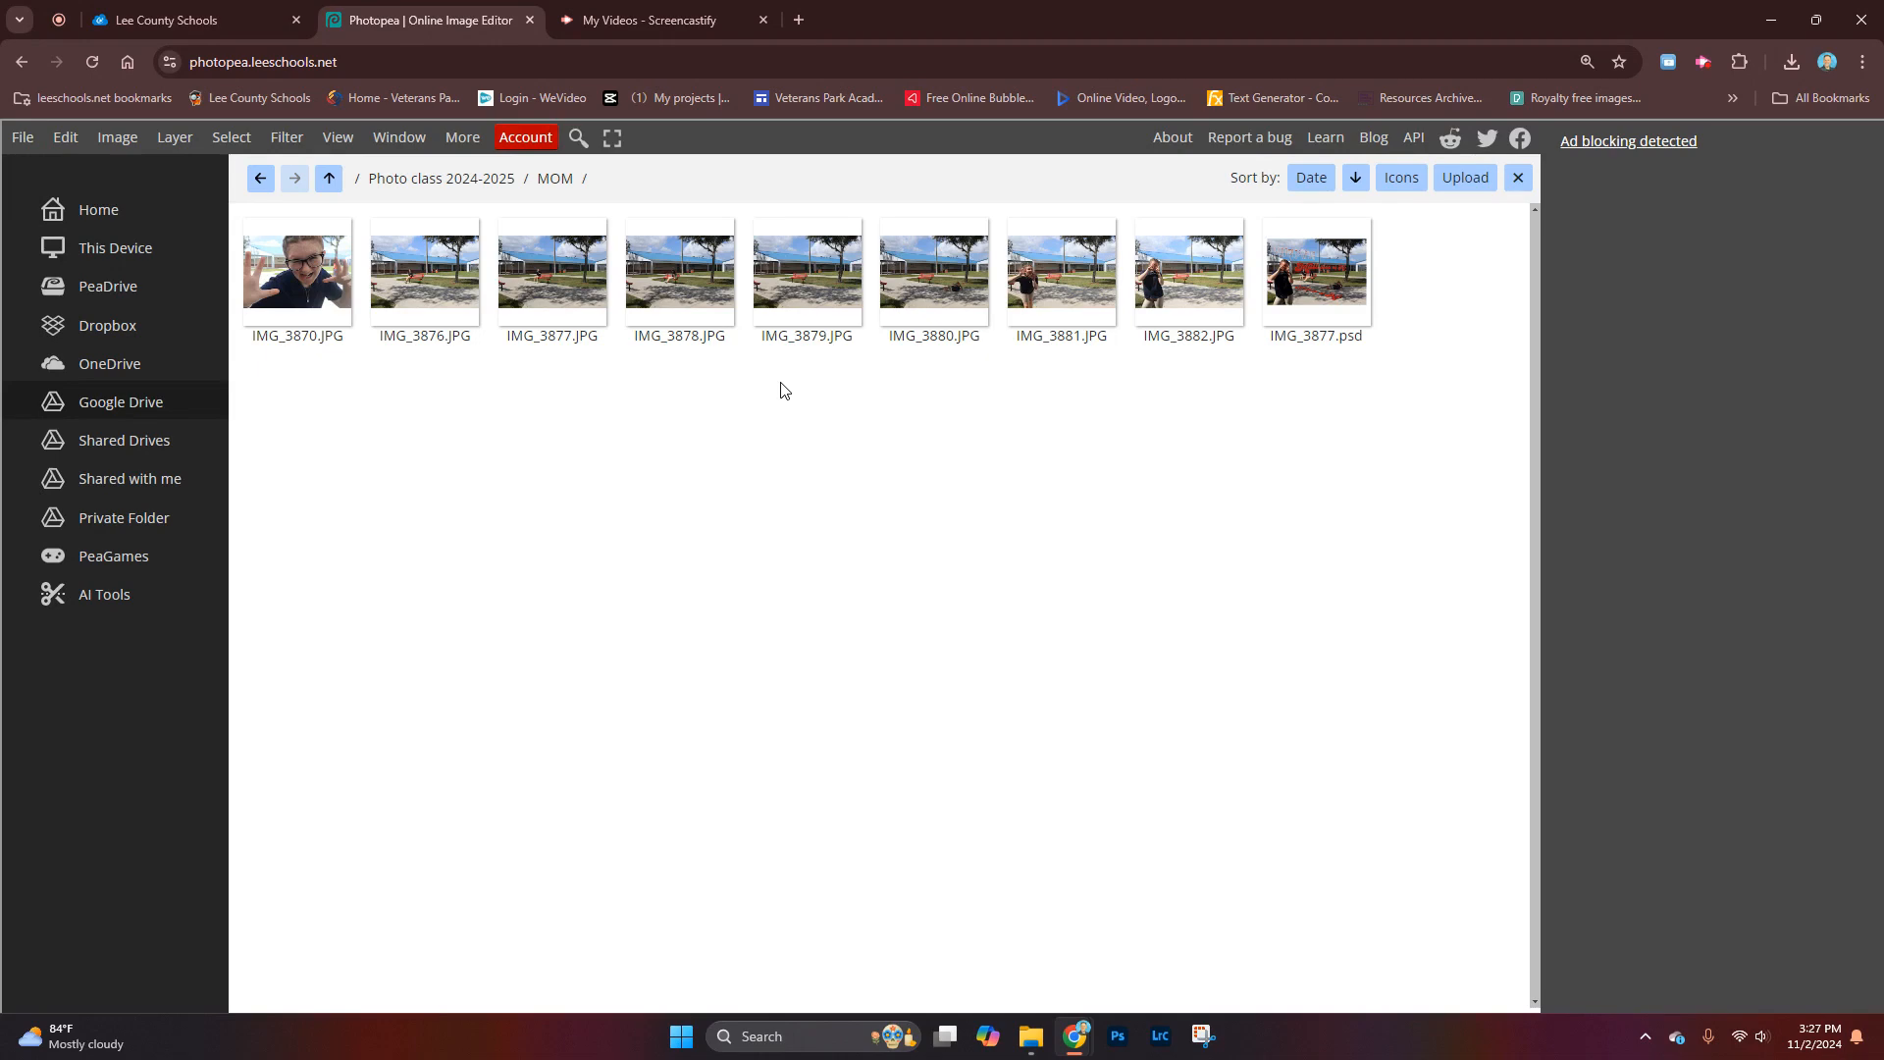
click(543, 285)
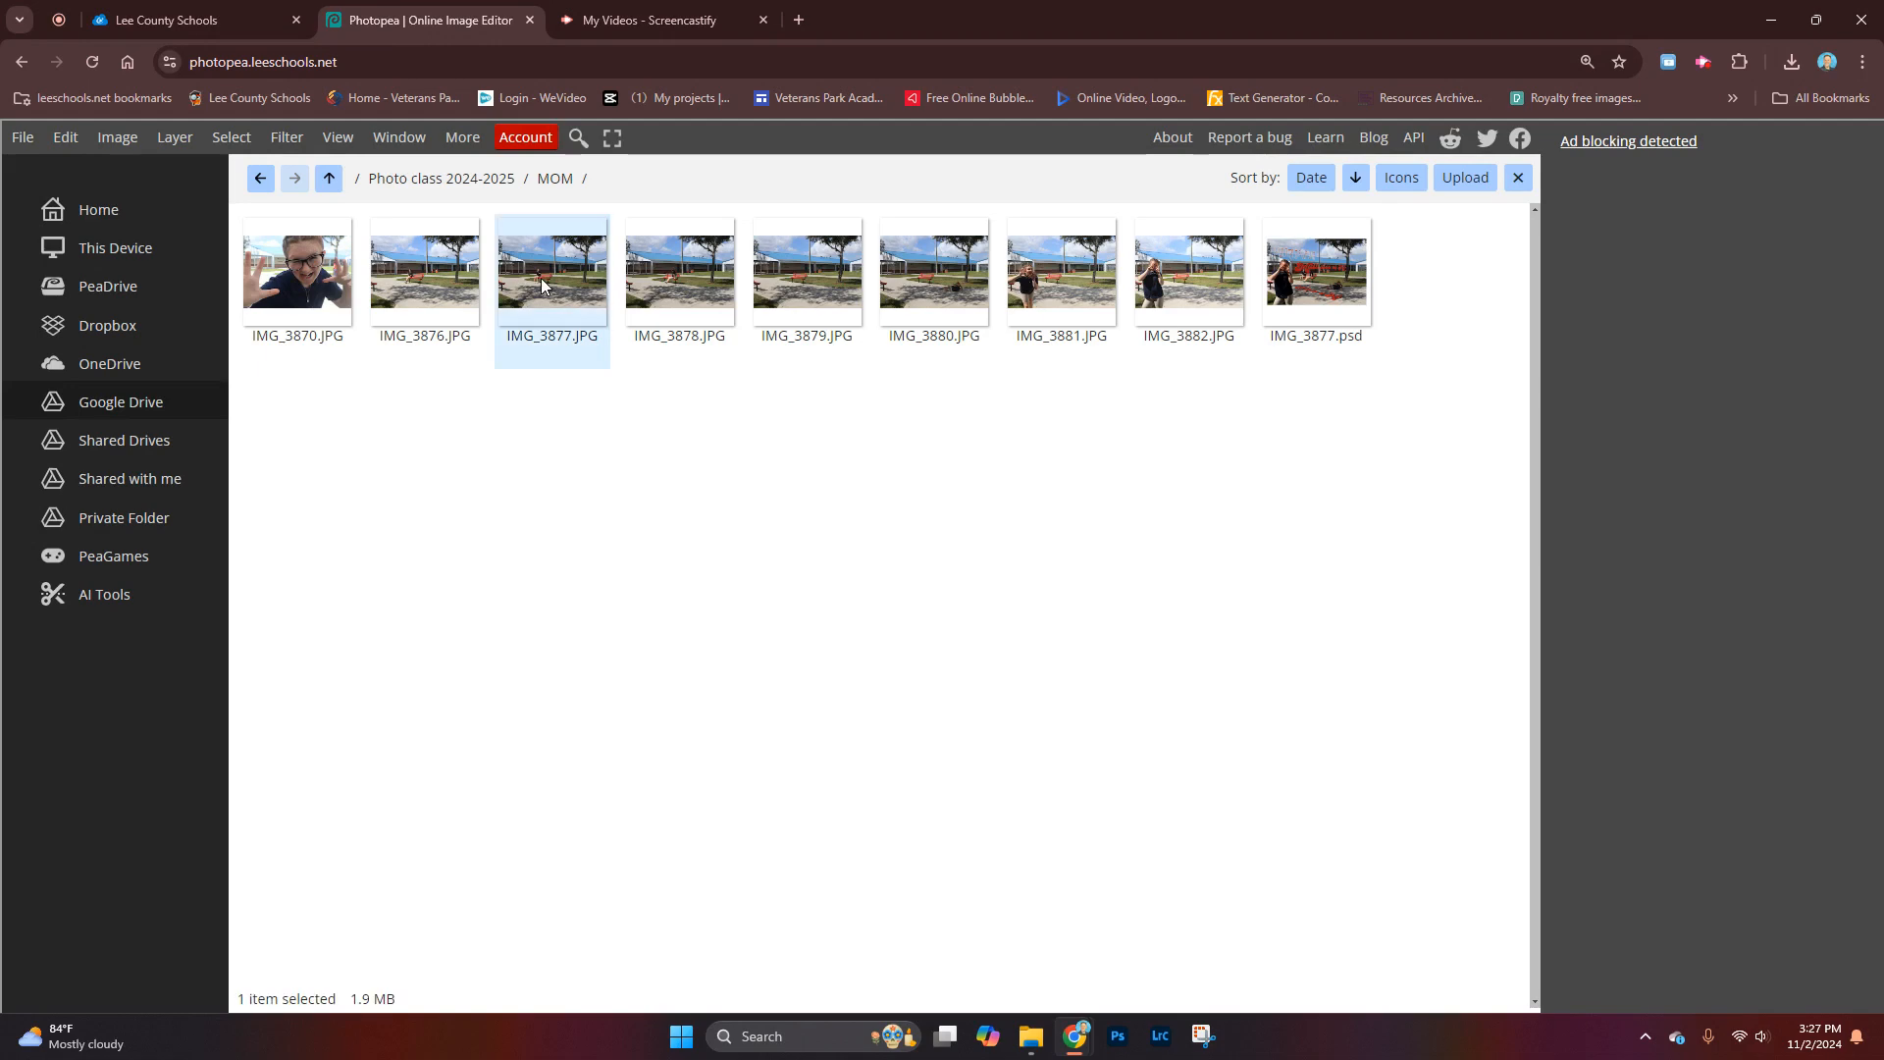
double_click(541, 285)
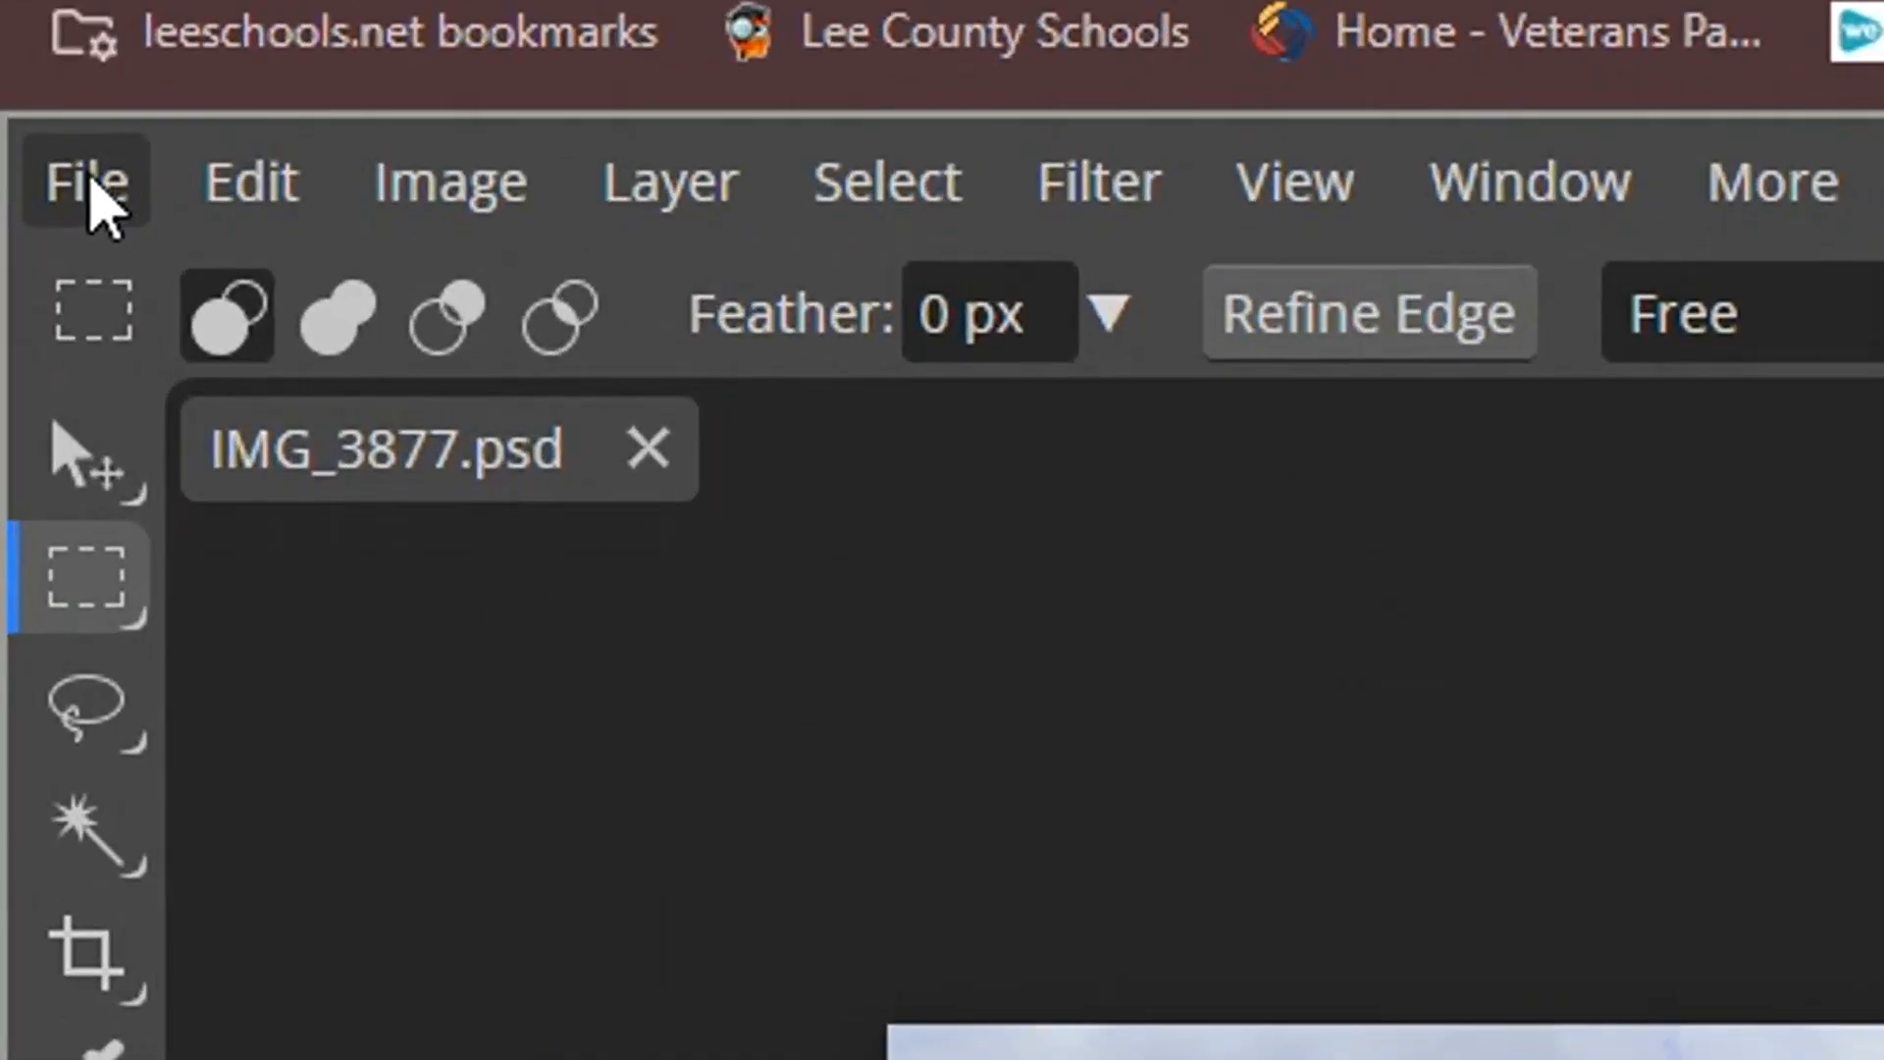
Place IMG_3878 on top of the open photo as a new layer and rasterize that layer.
click(66, 165)
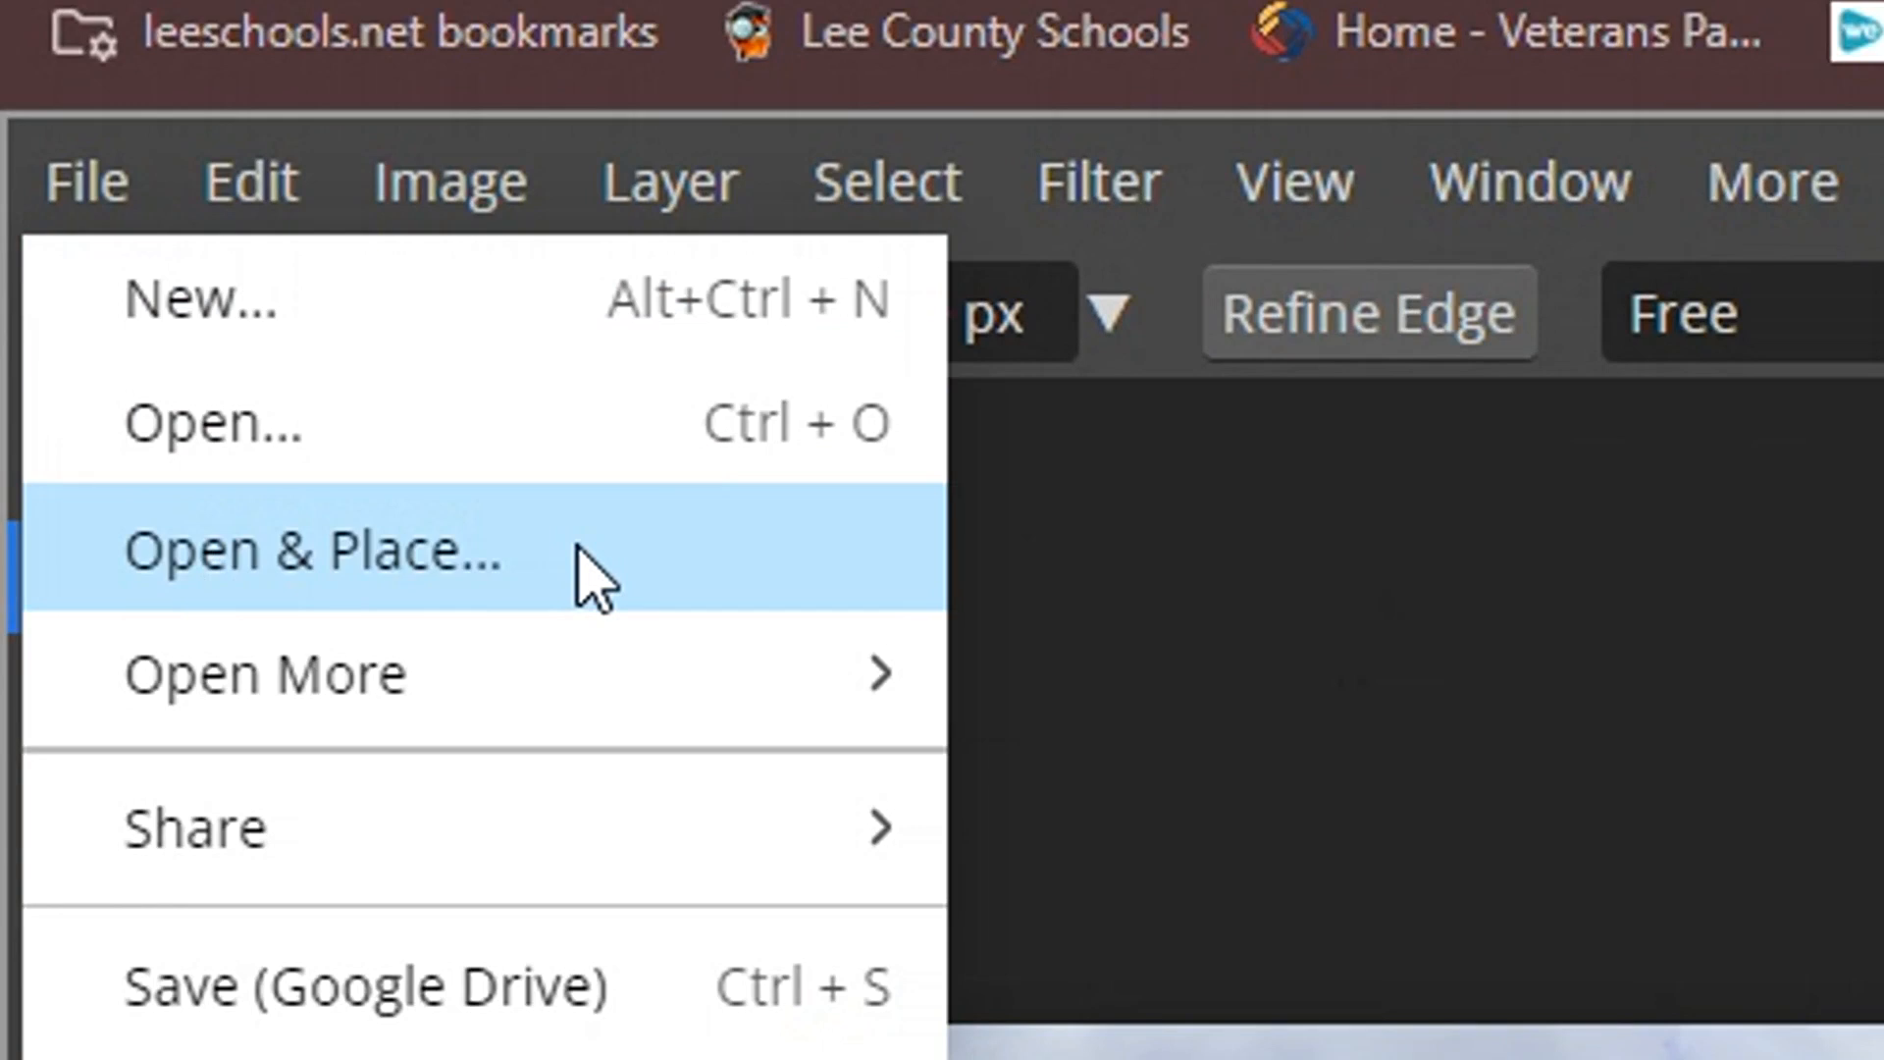
click(579, 551)
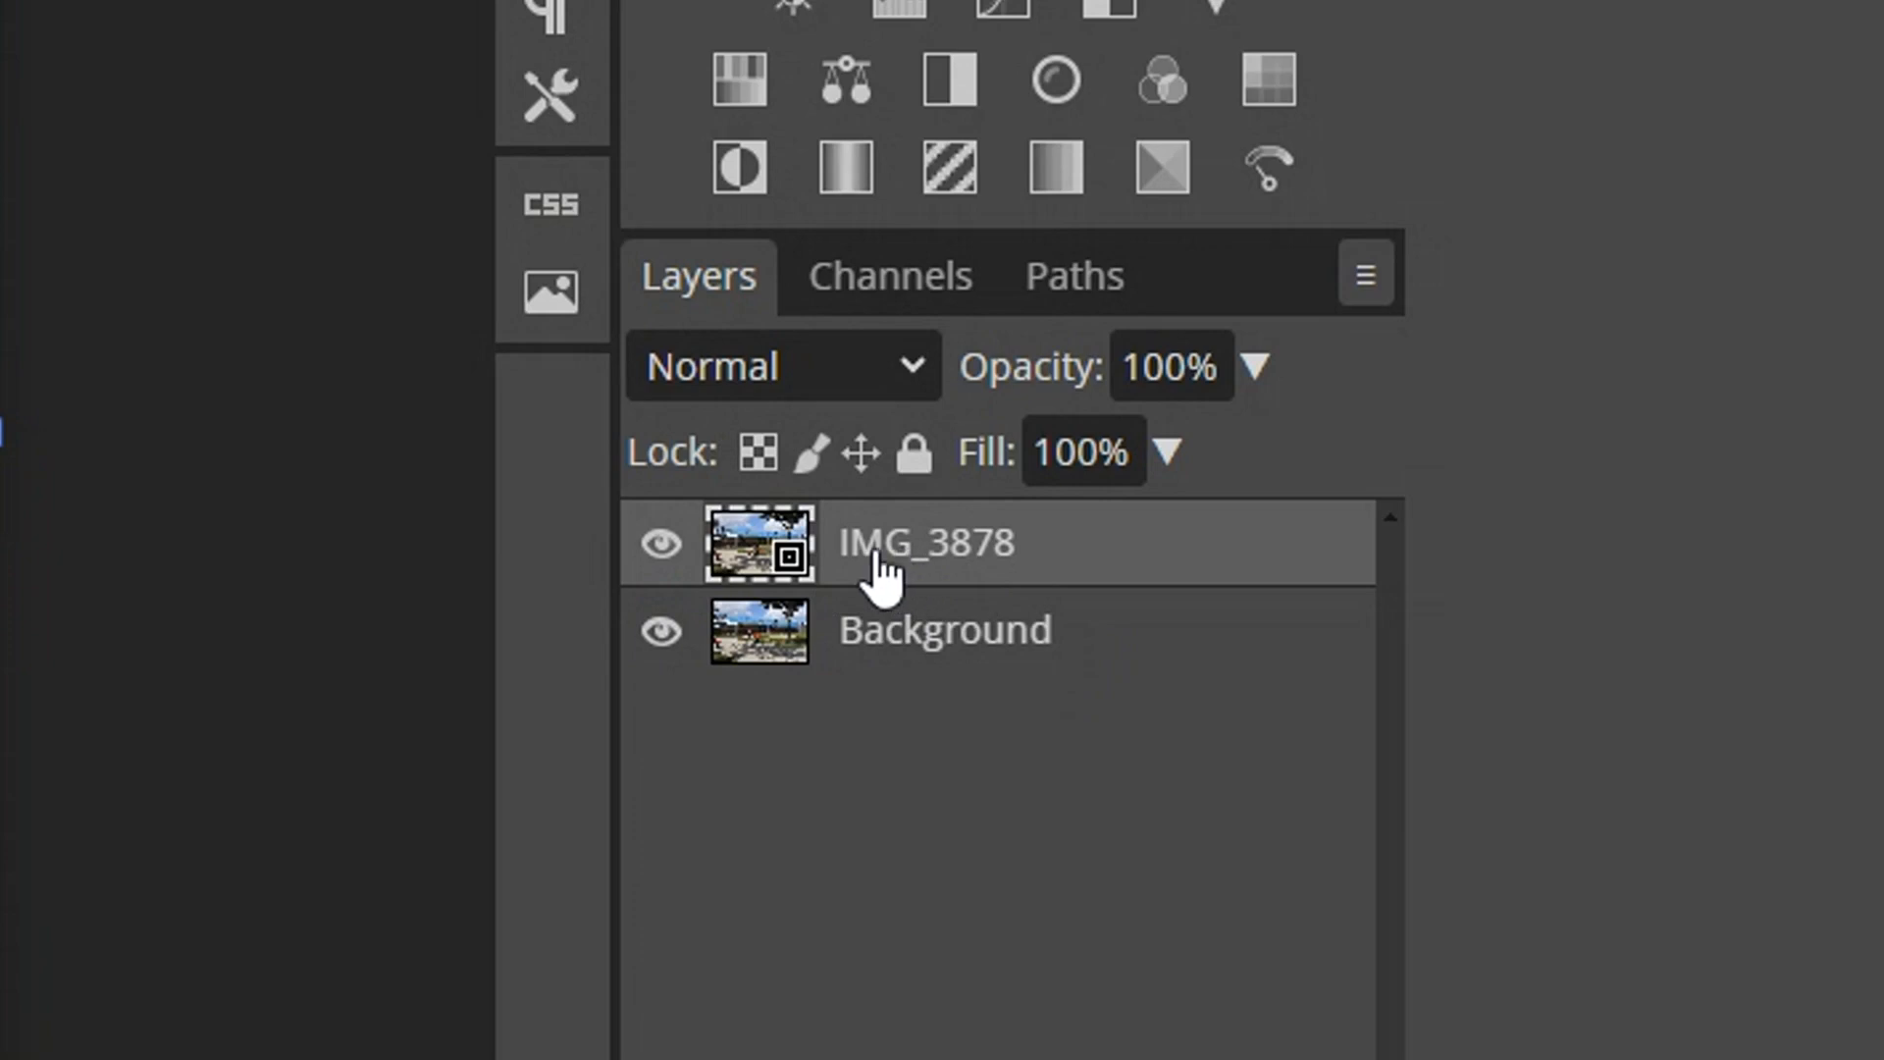
right_click(927, 564)
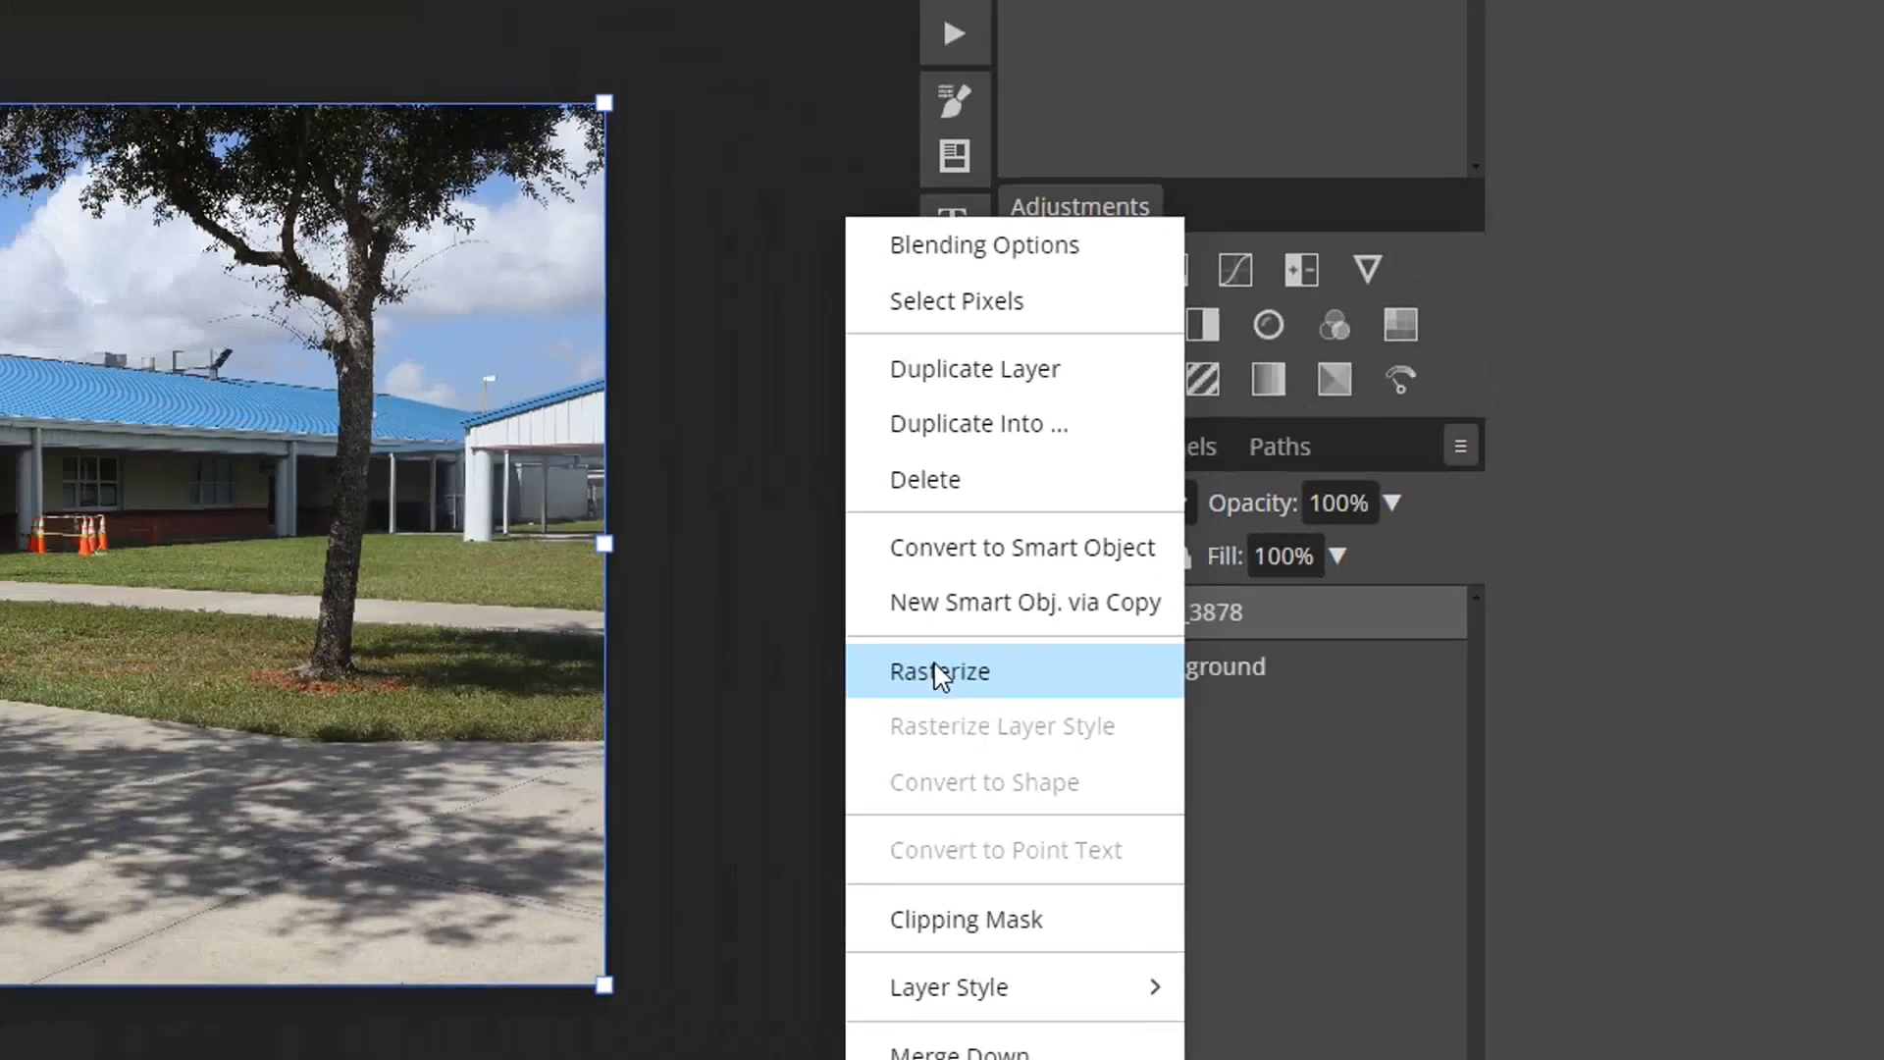
click(521, 640)
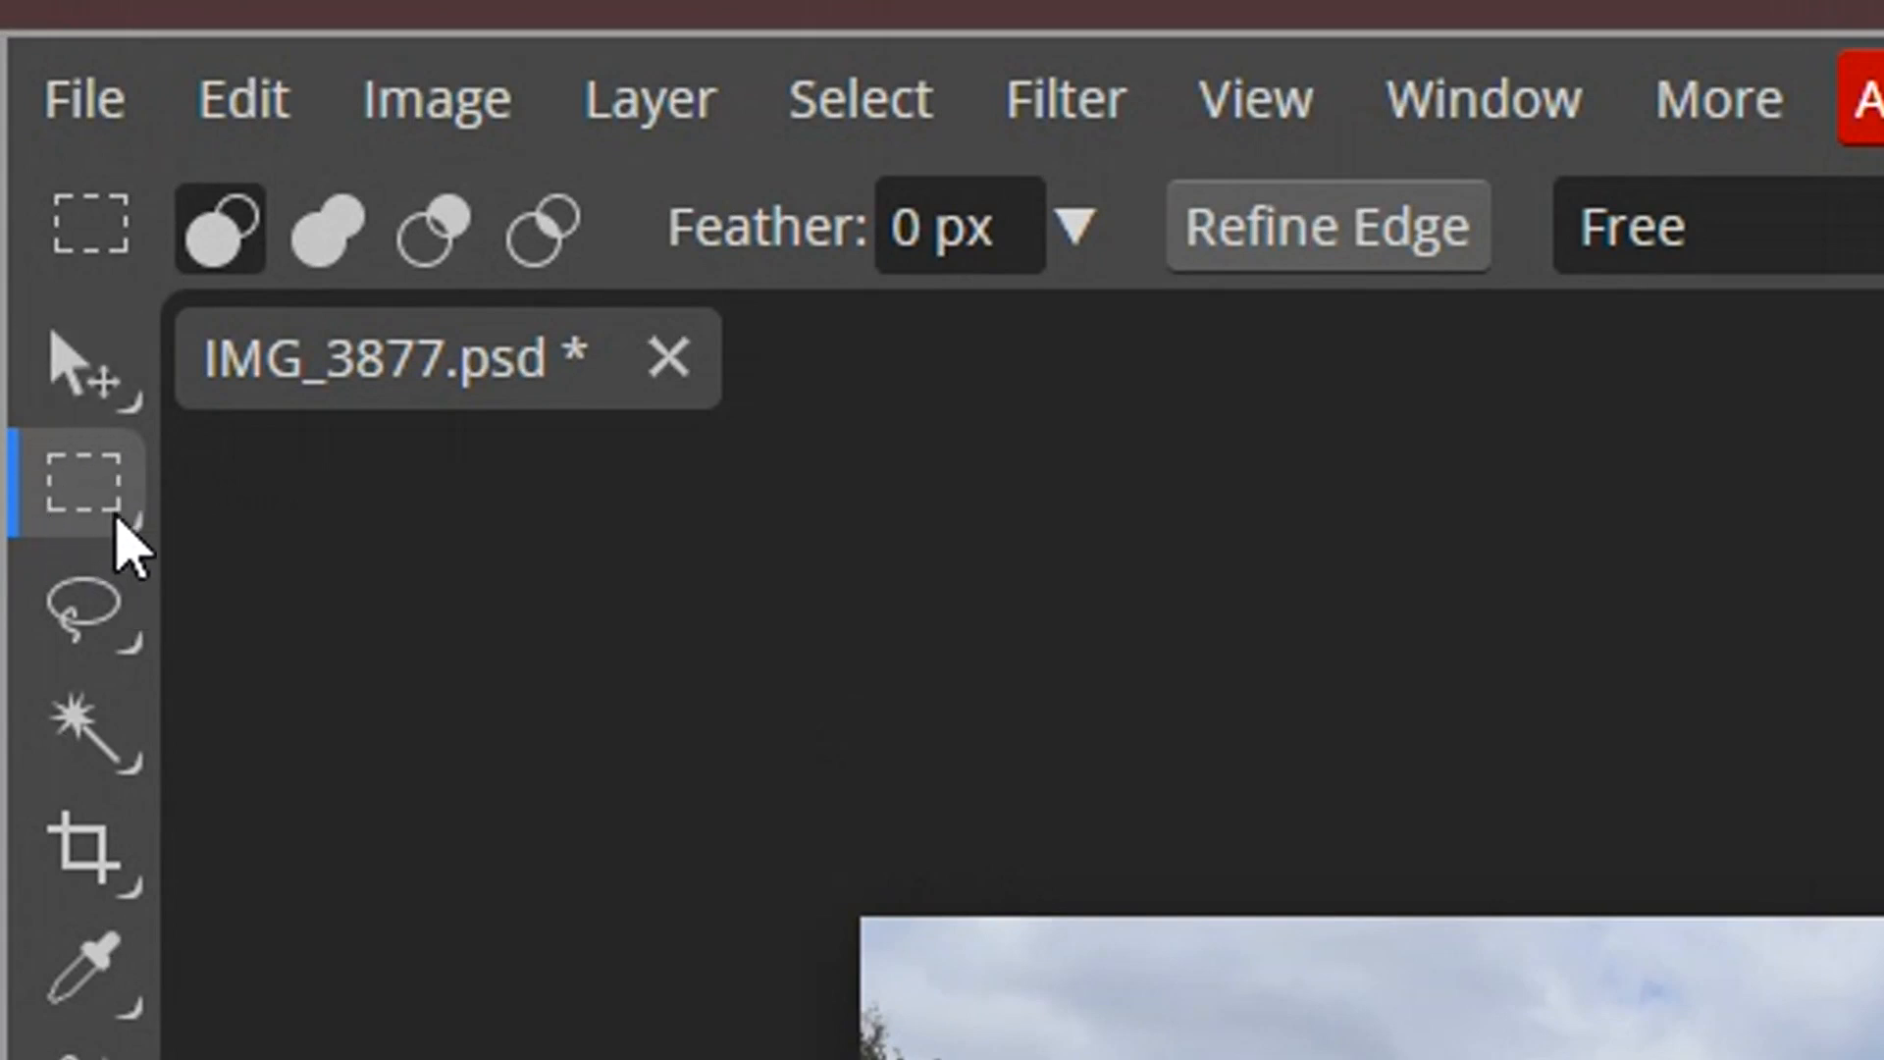
Make a rectangular selection about 577 by 388 px around the girl and the red bench.
right_click(108, 499)
click(246, 606)
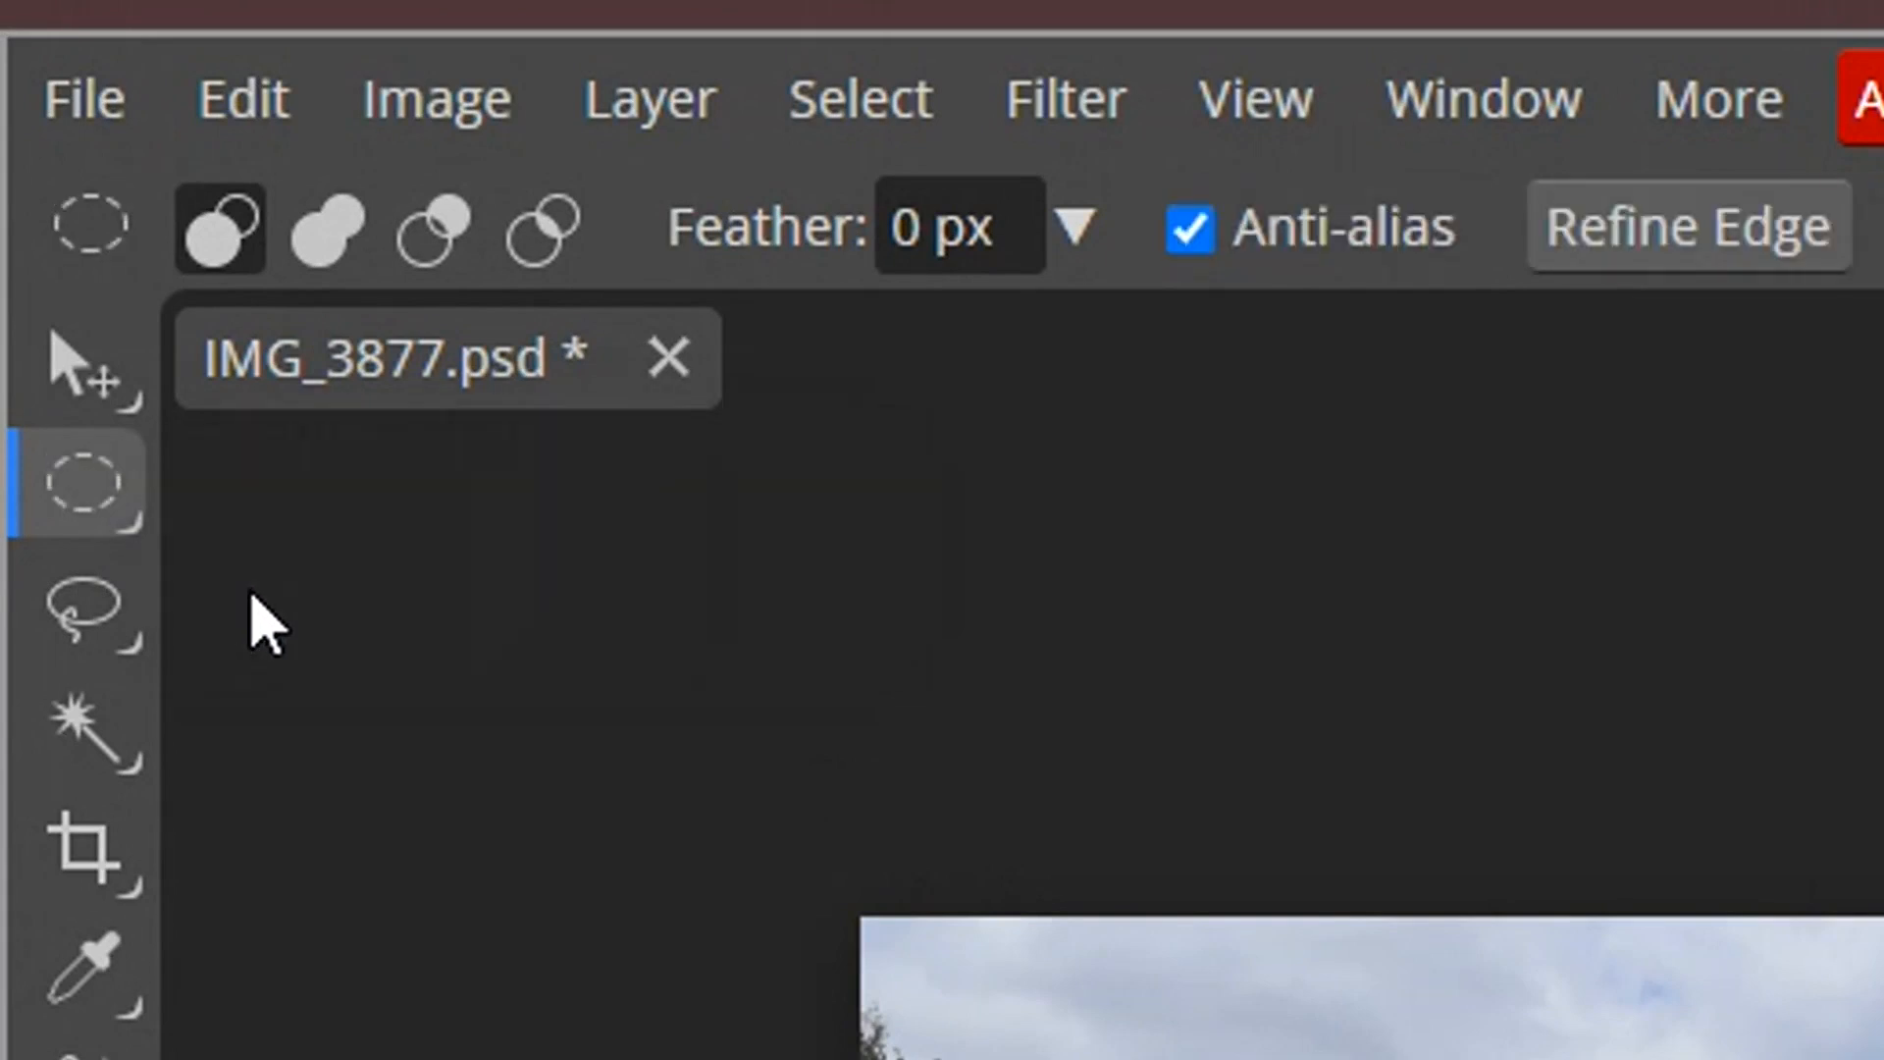
right_click(77, 506)
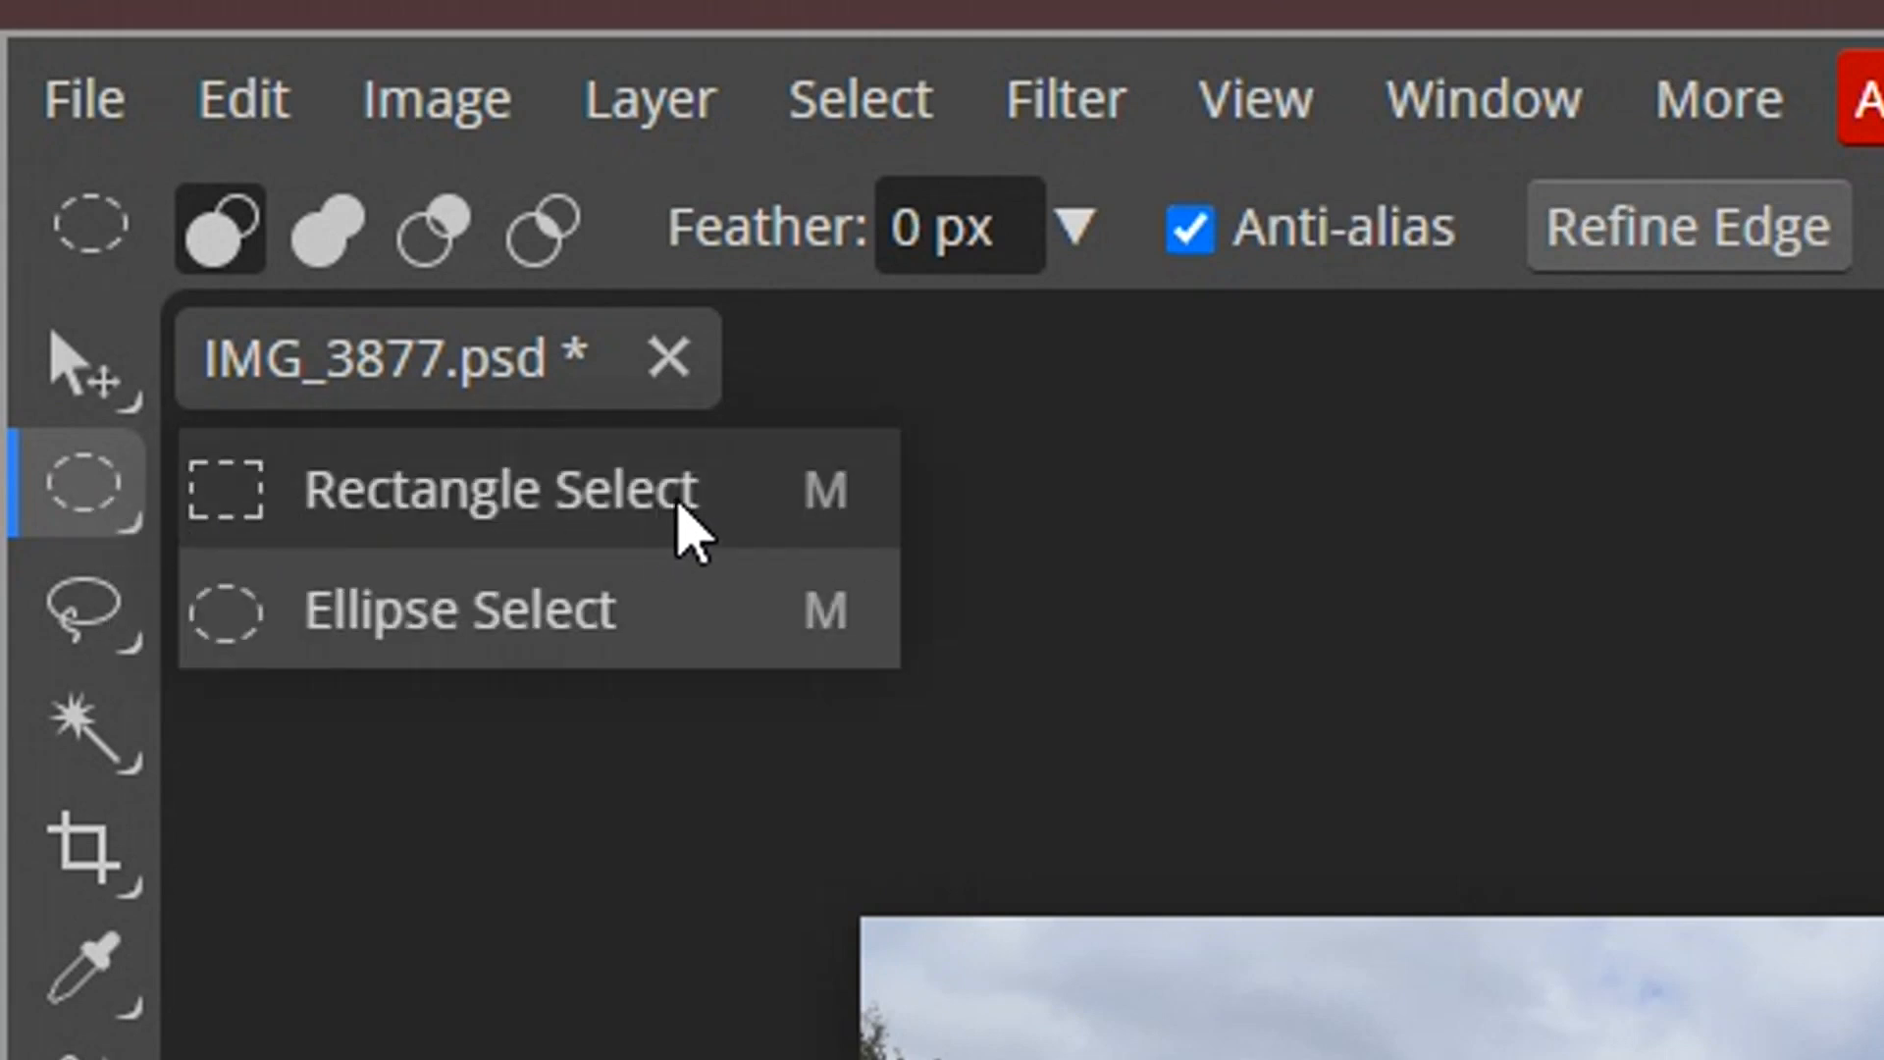
click(332, 528)
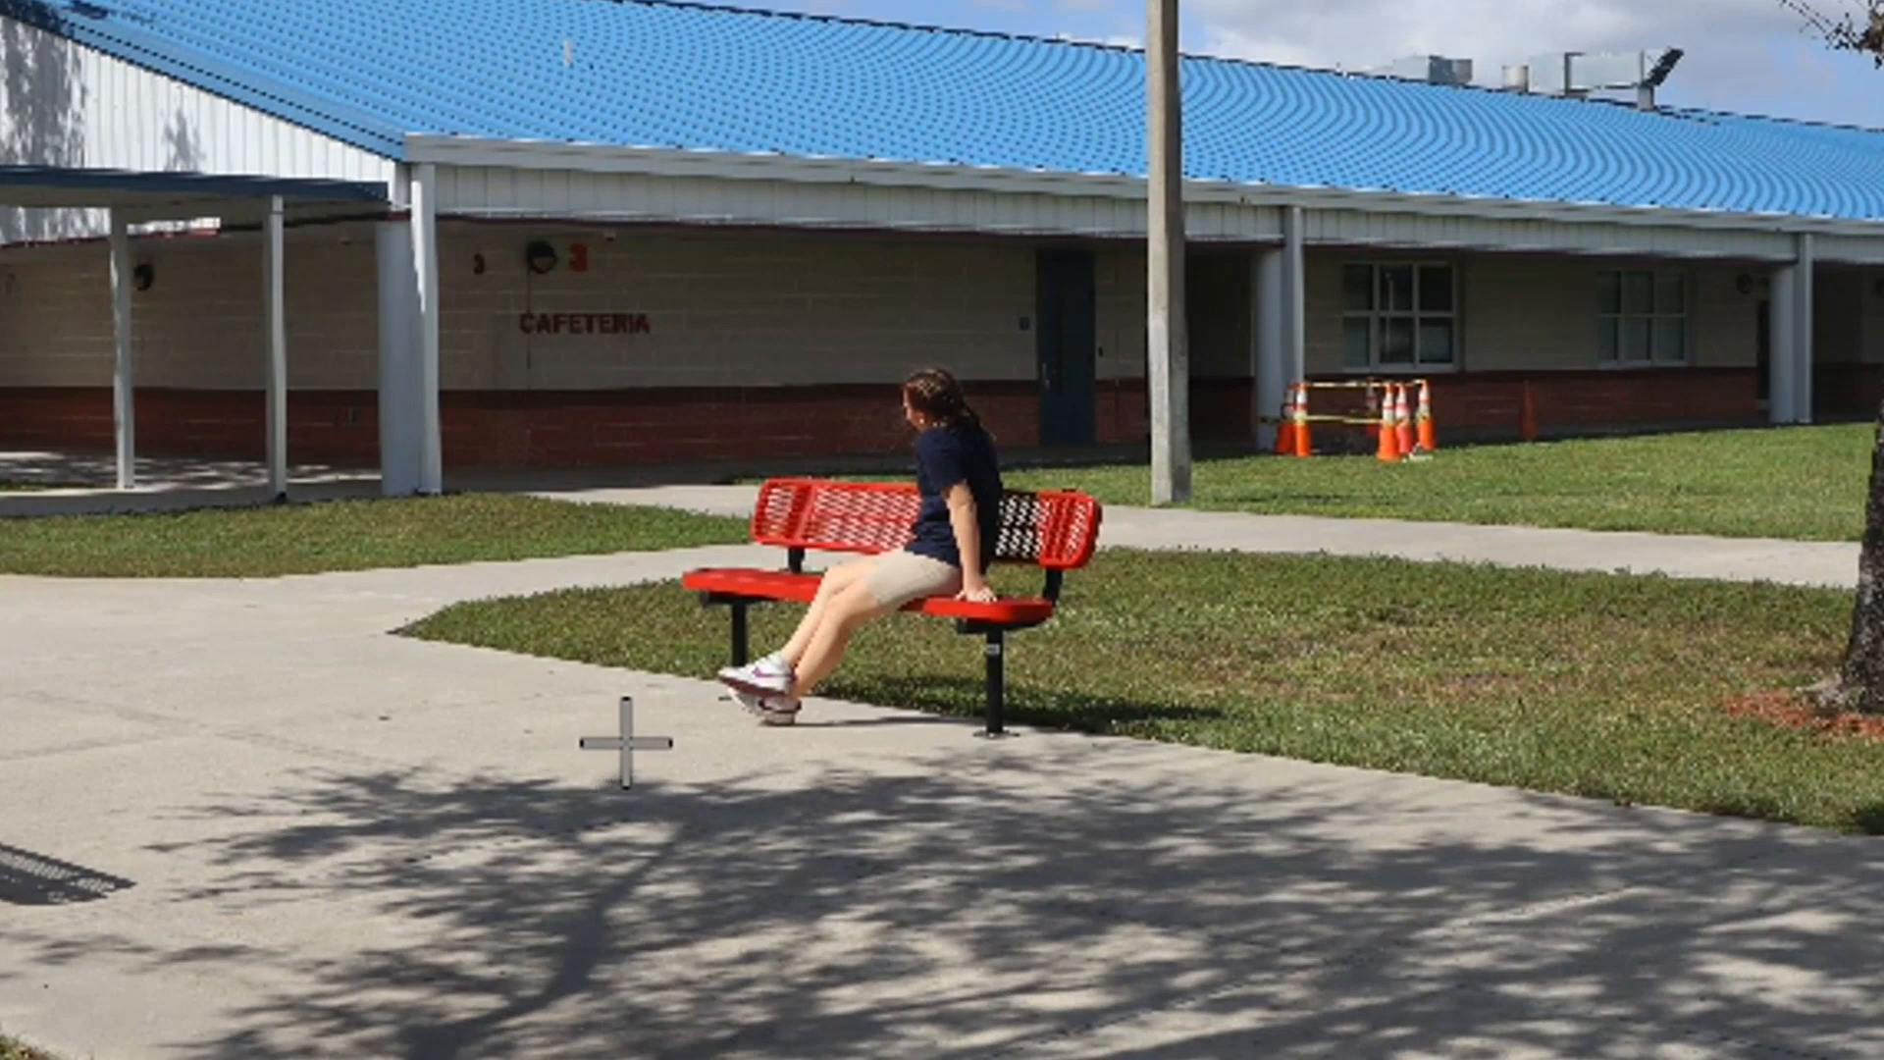
drag(623, 742, 1260, 316)
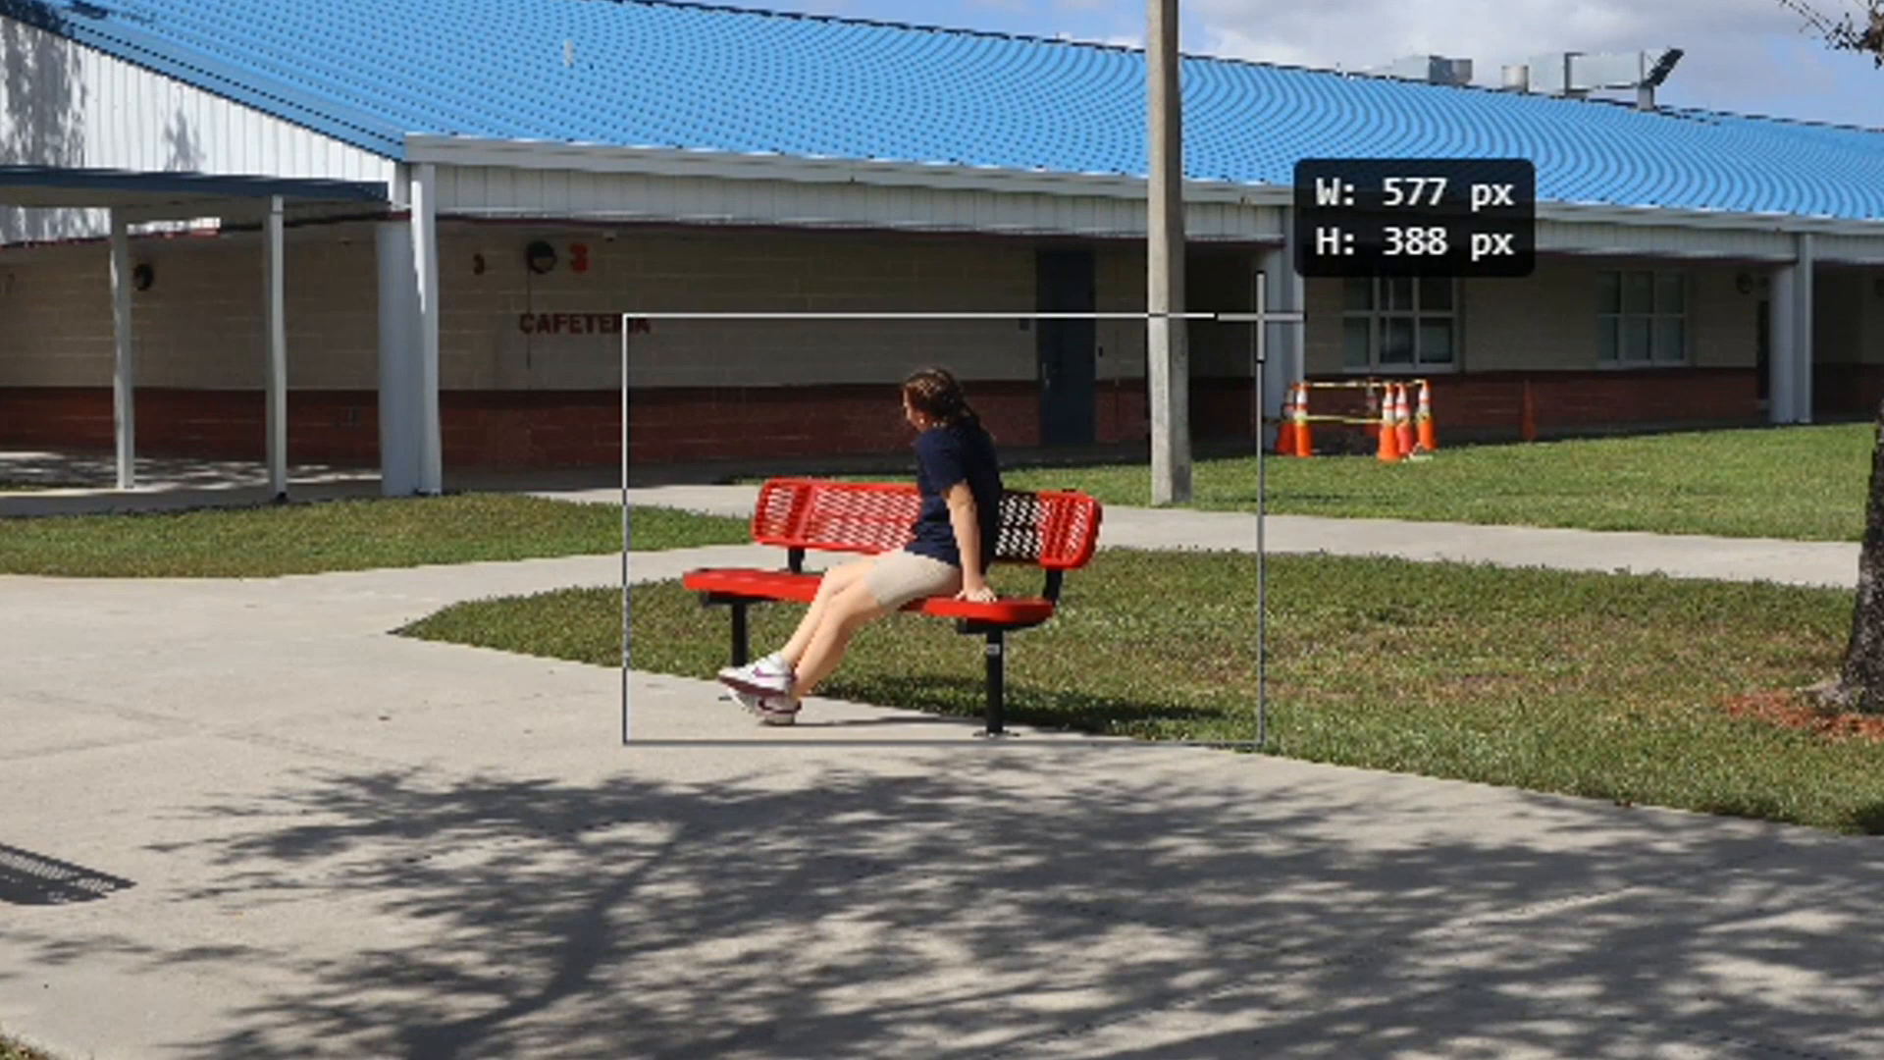
mouse_move(1260, 316)
mouse_down()
mouse_move(1233, 316)
mouse_move(1258, 315)
mouse_up()
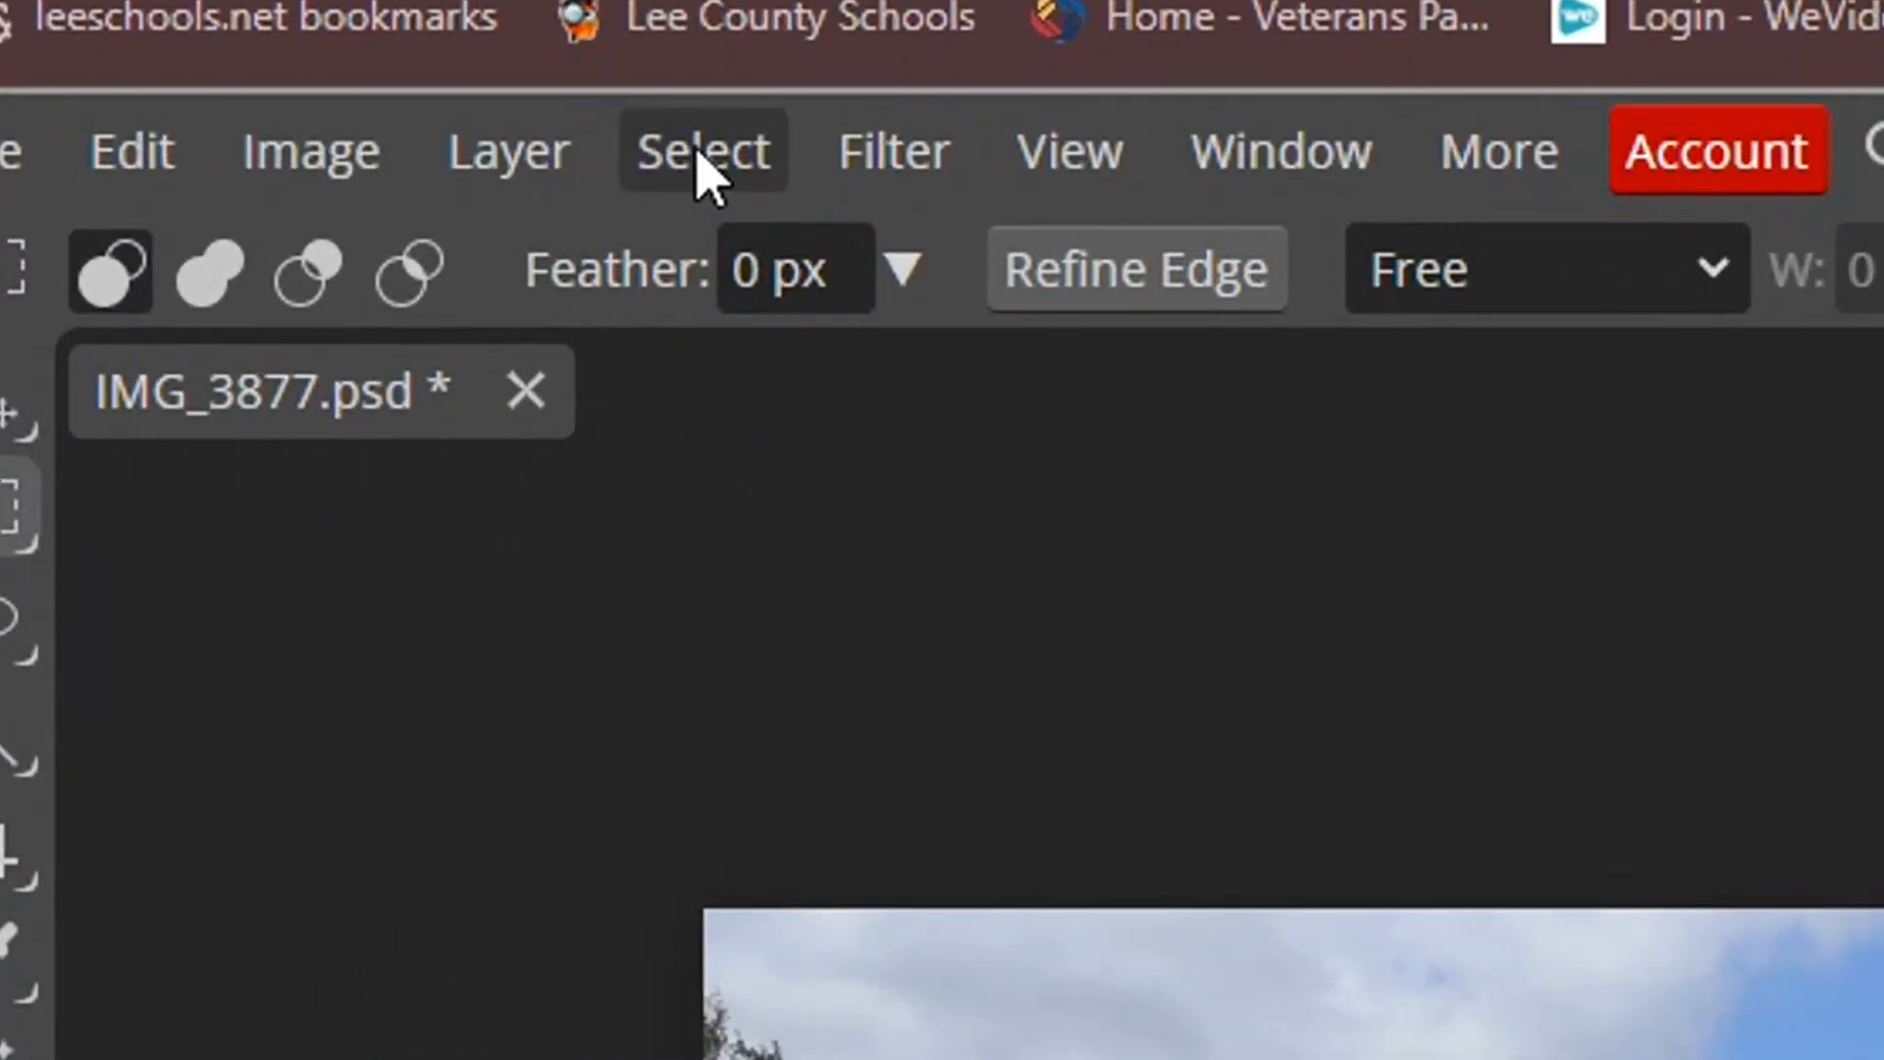
Invert the selection, delete everything outside the bench area on the IMG_3878 layer, and deselect.
click(705, 157)
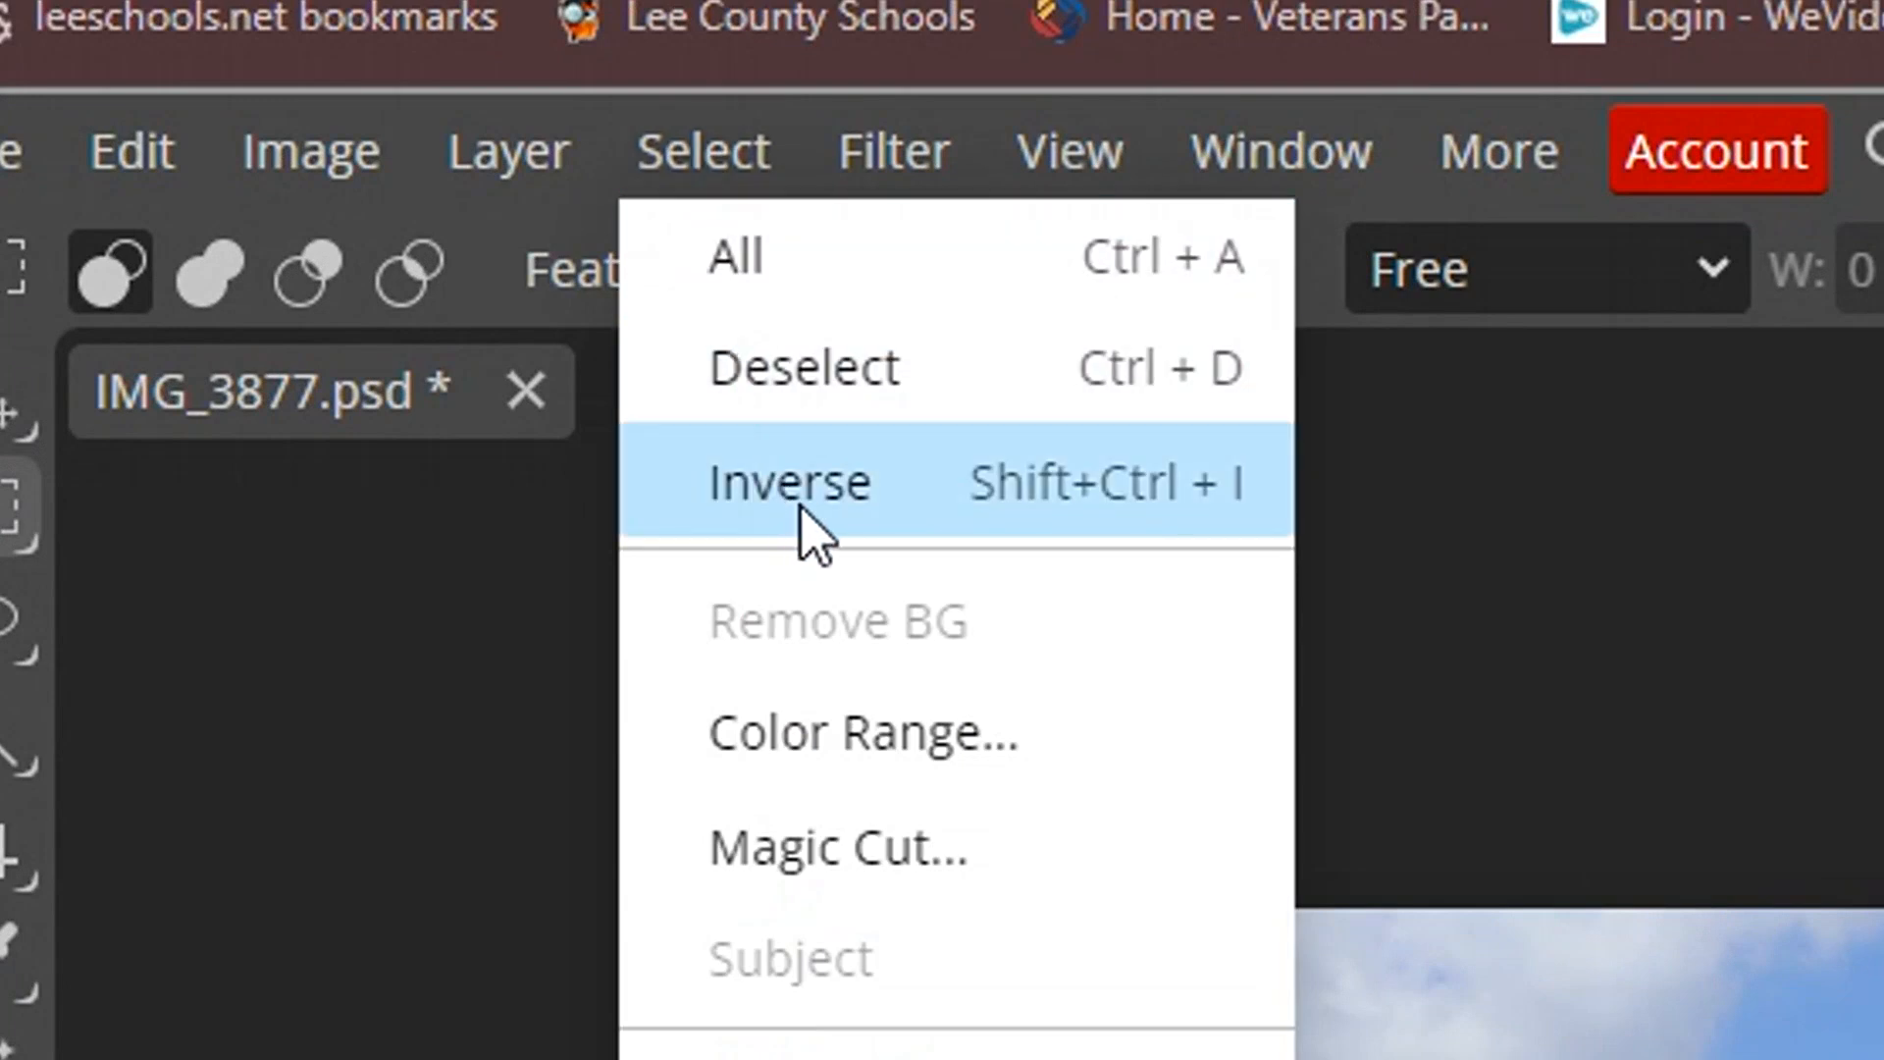
click(916, 513)
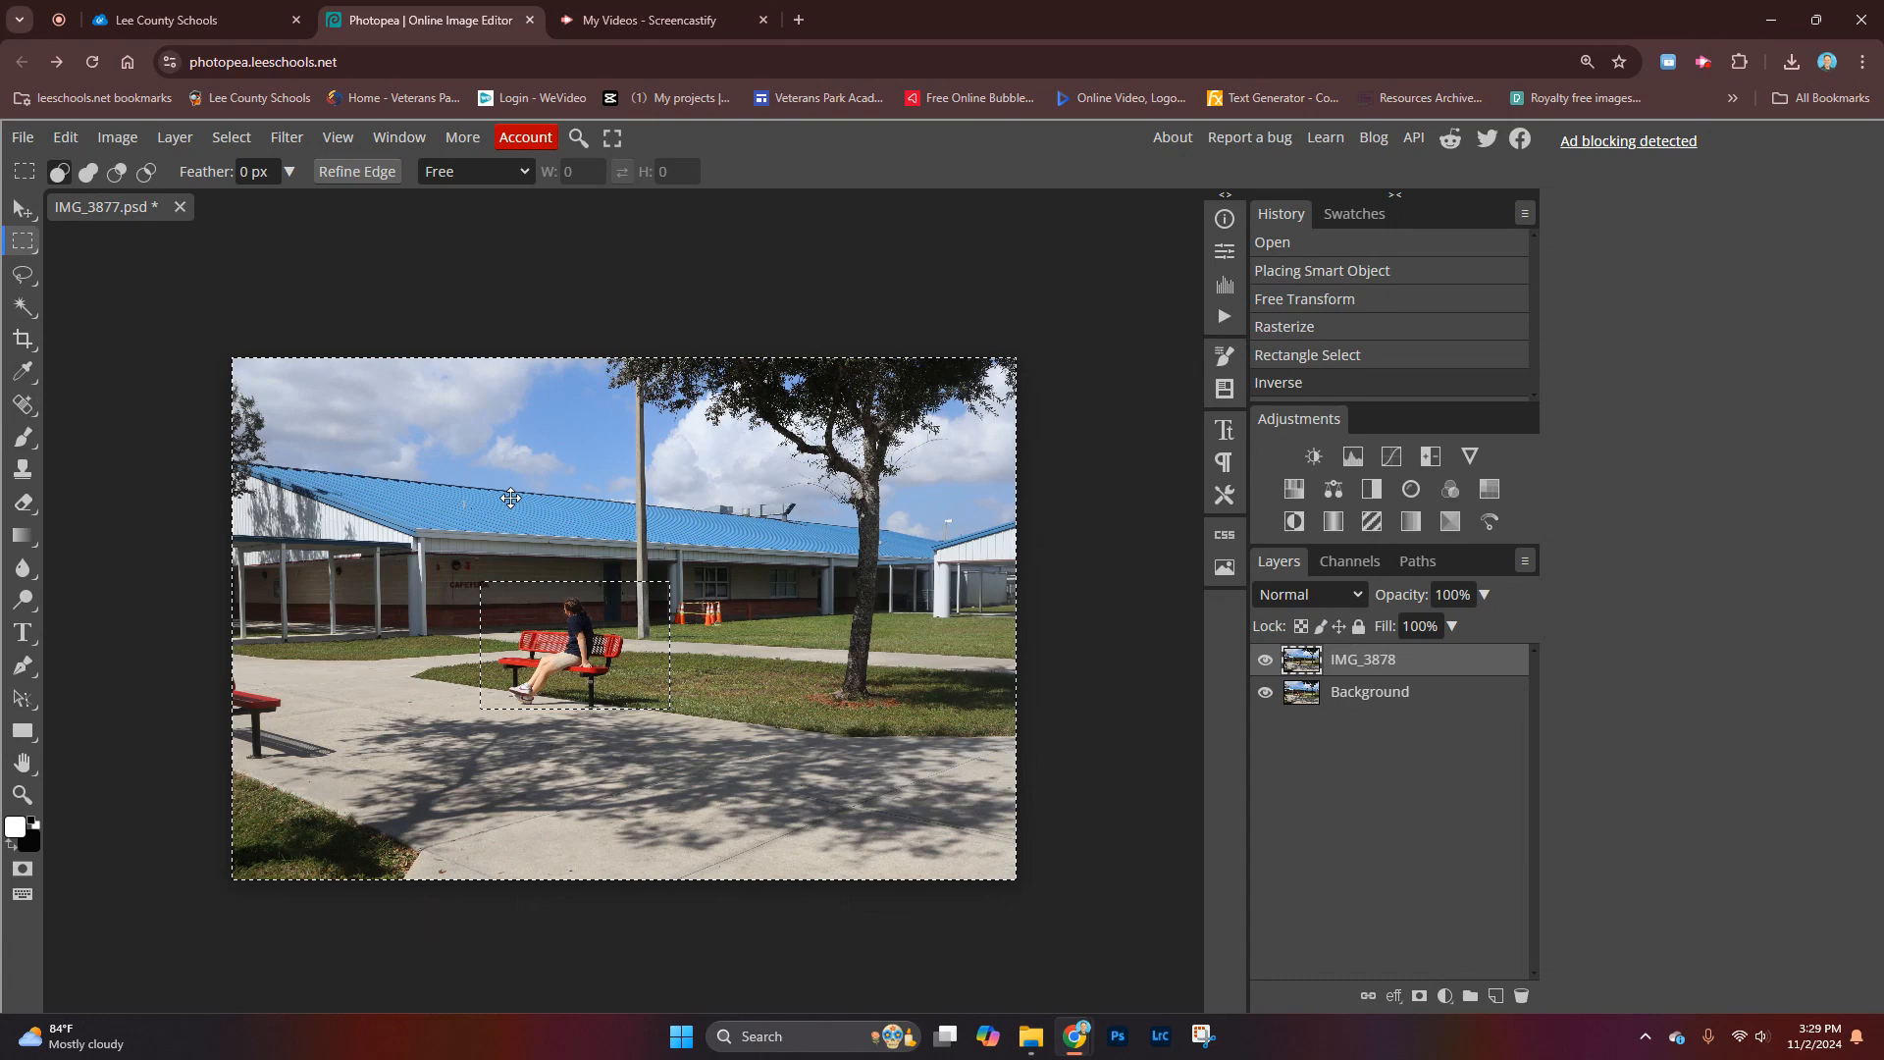
key(Delete)
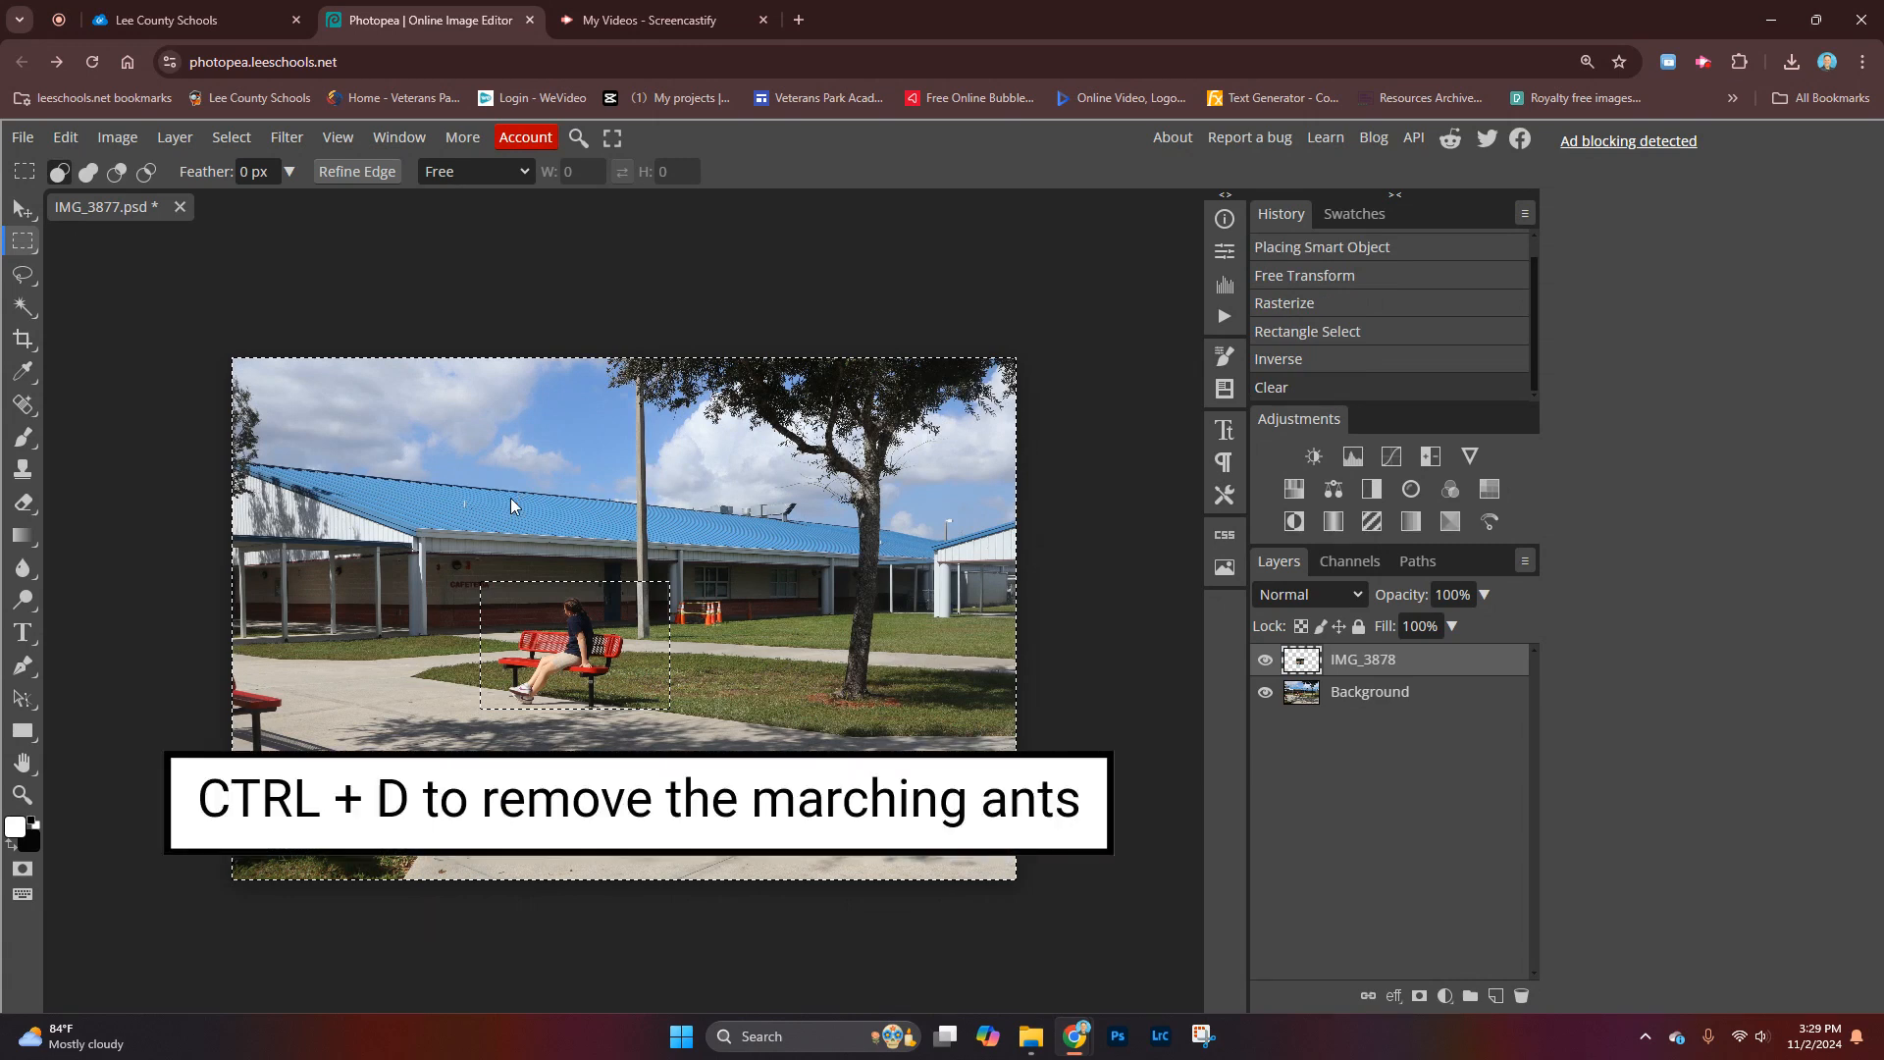
key(ctrl+d)
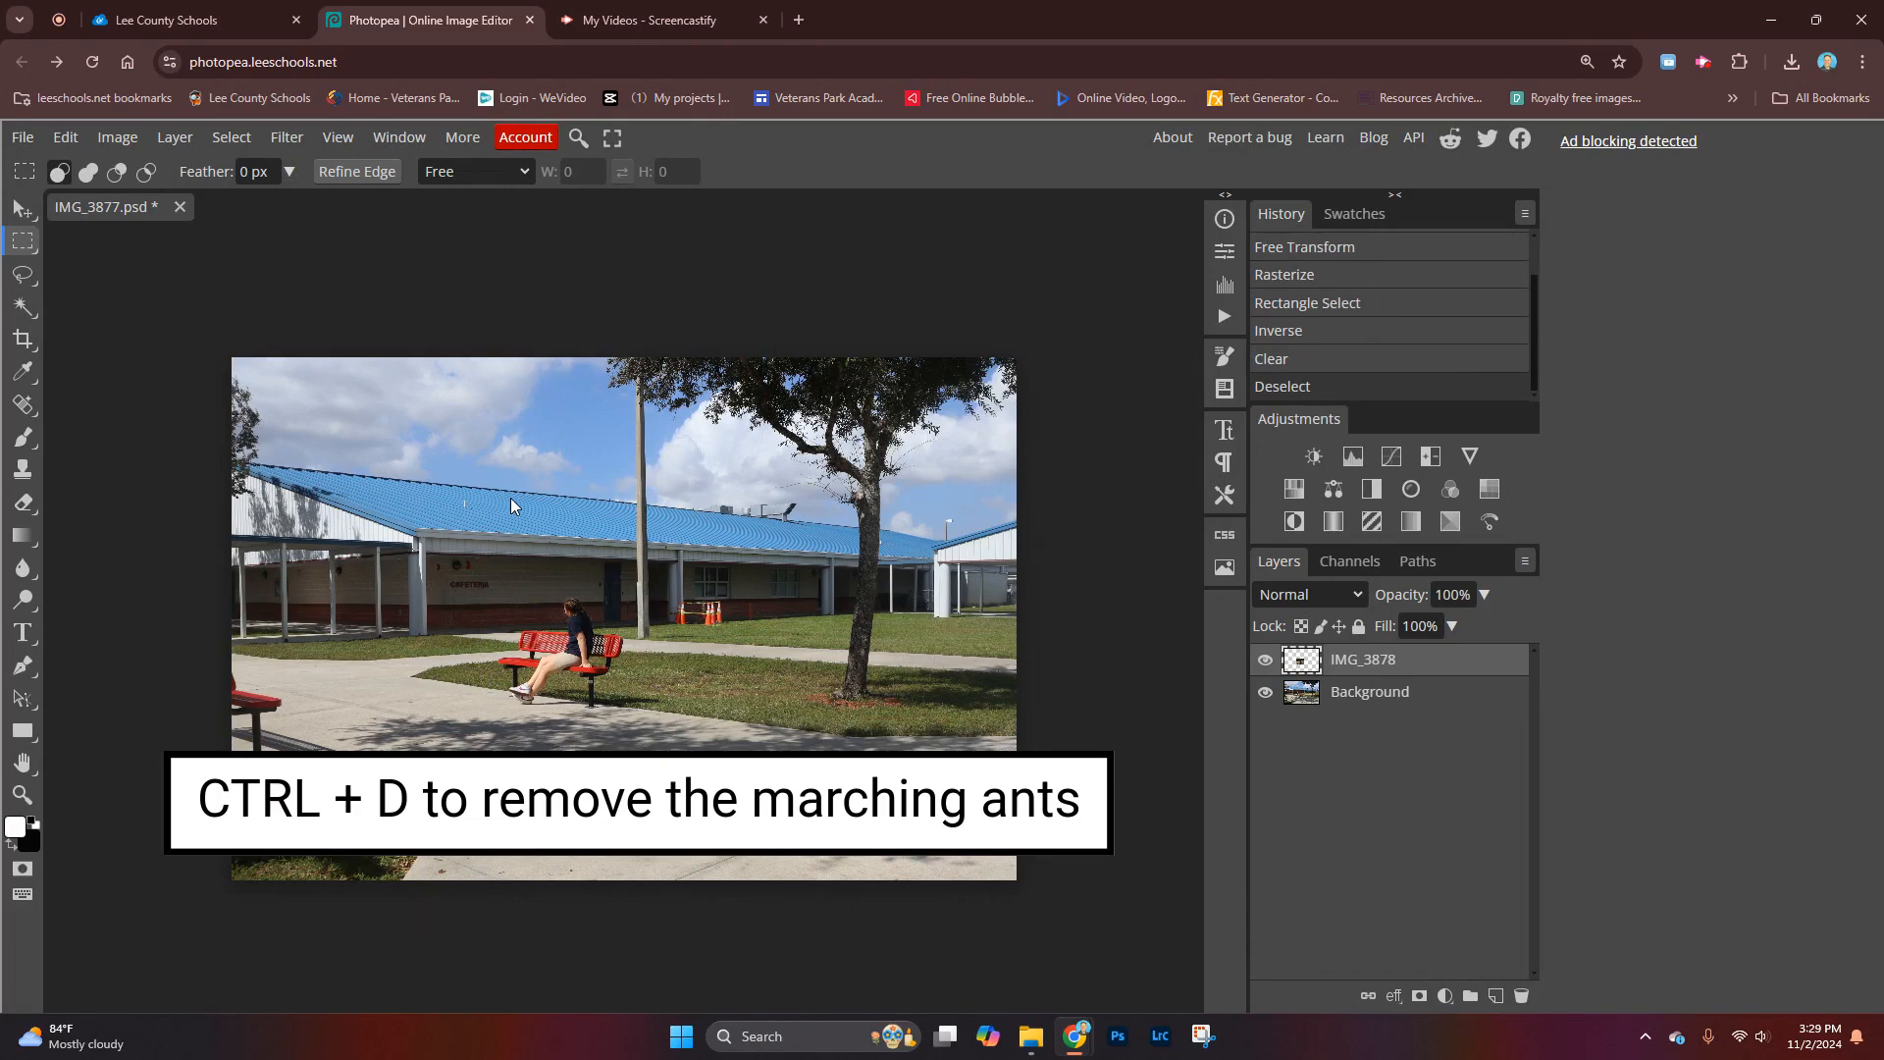
Examine the bench area close up, hiding and reshowing the IMG_3878 layer to compare the girl's two positions.
click(22, 797)
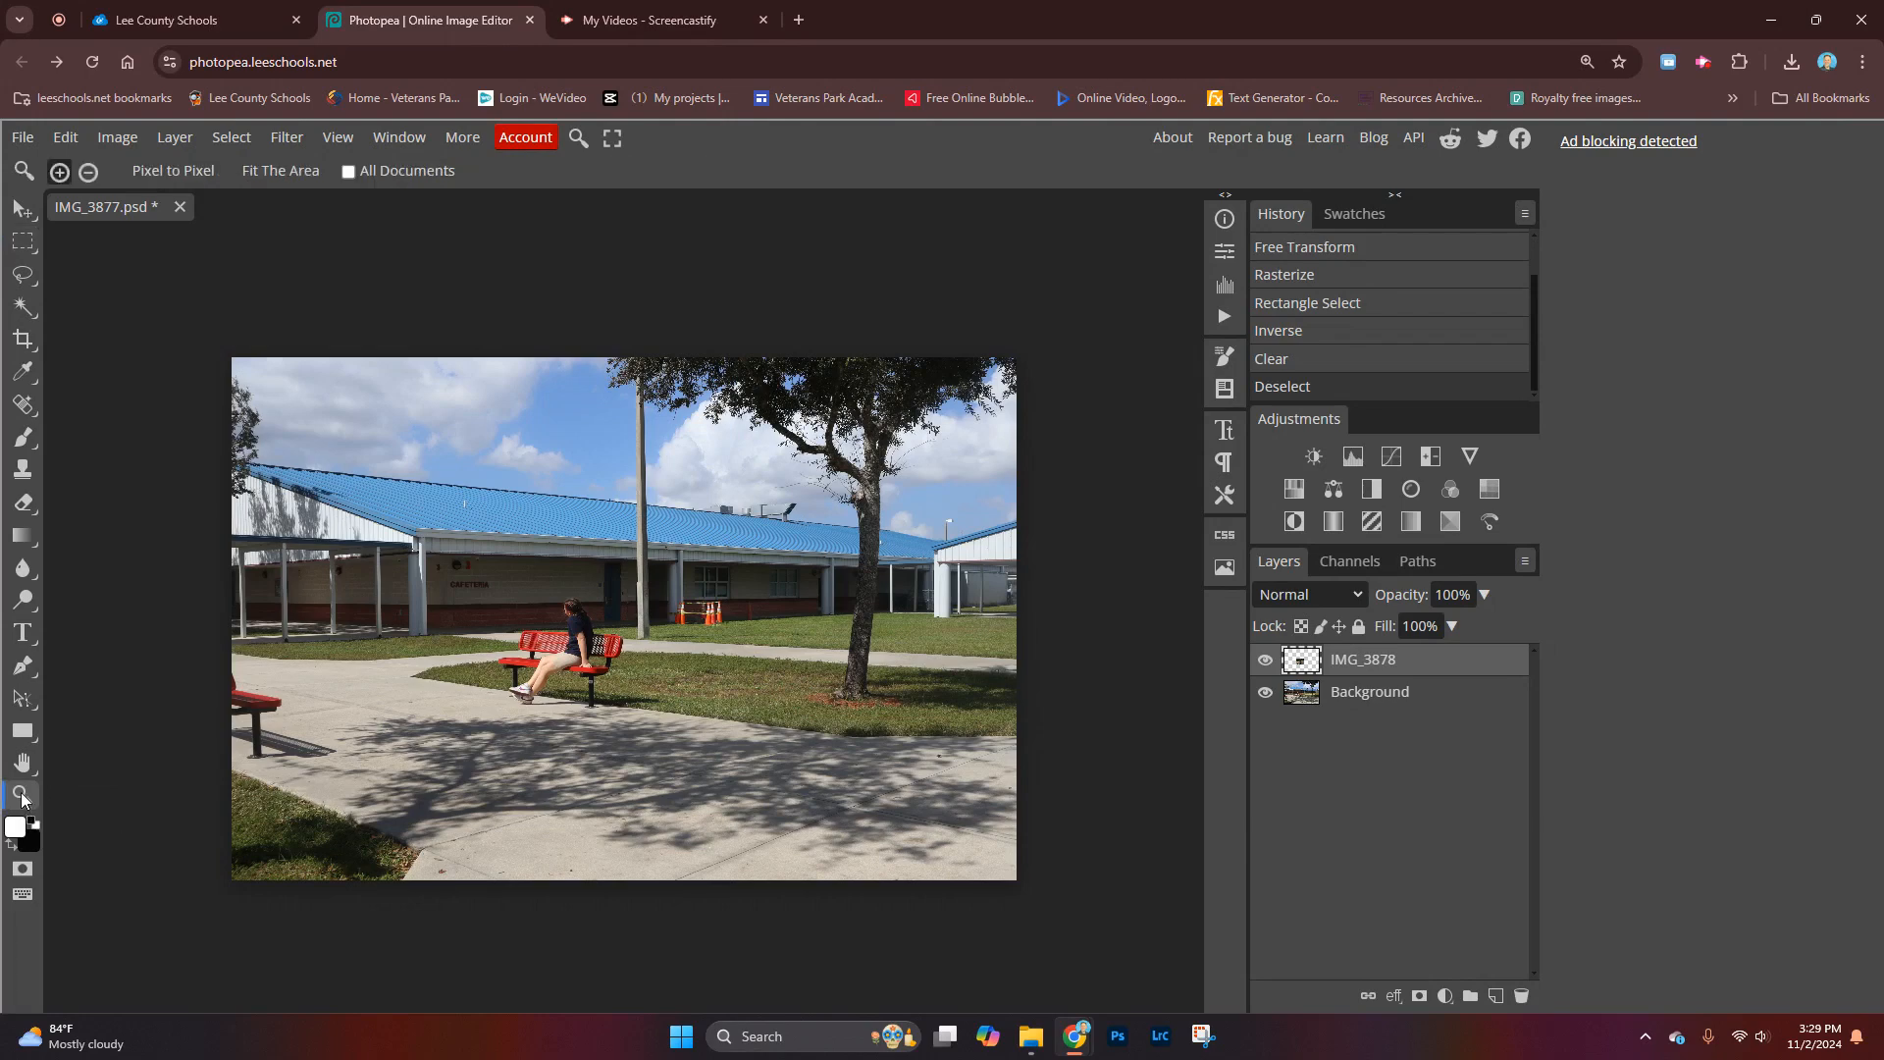
click(538, 645)
click(538, 645)
click(538, 646)
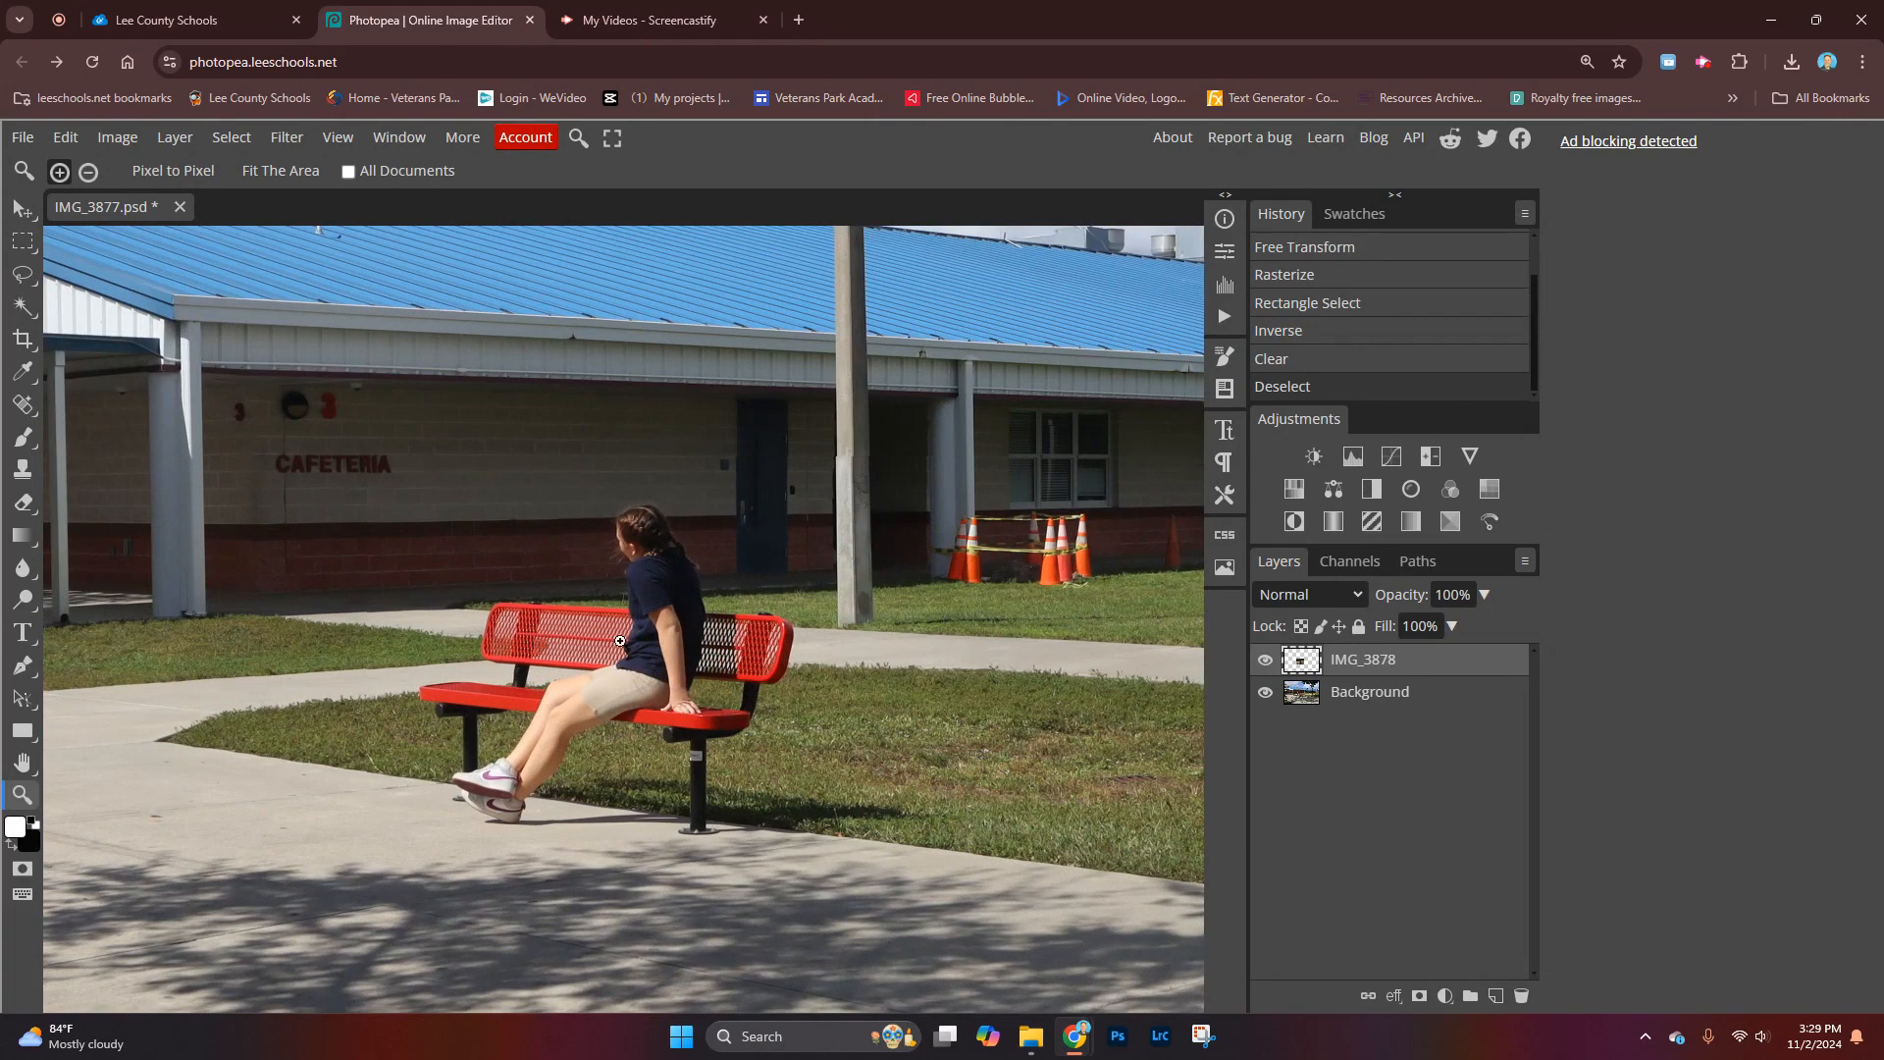
click(1266, 662)
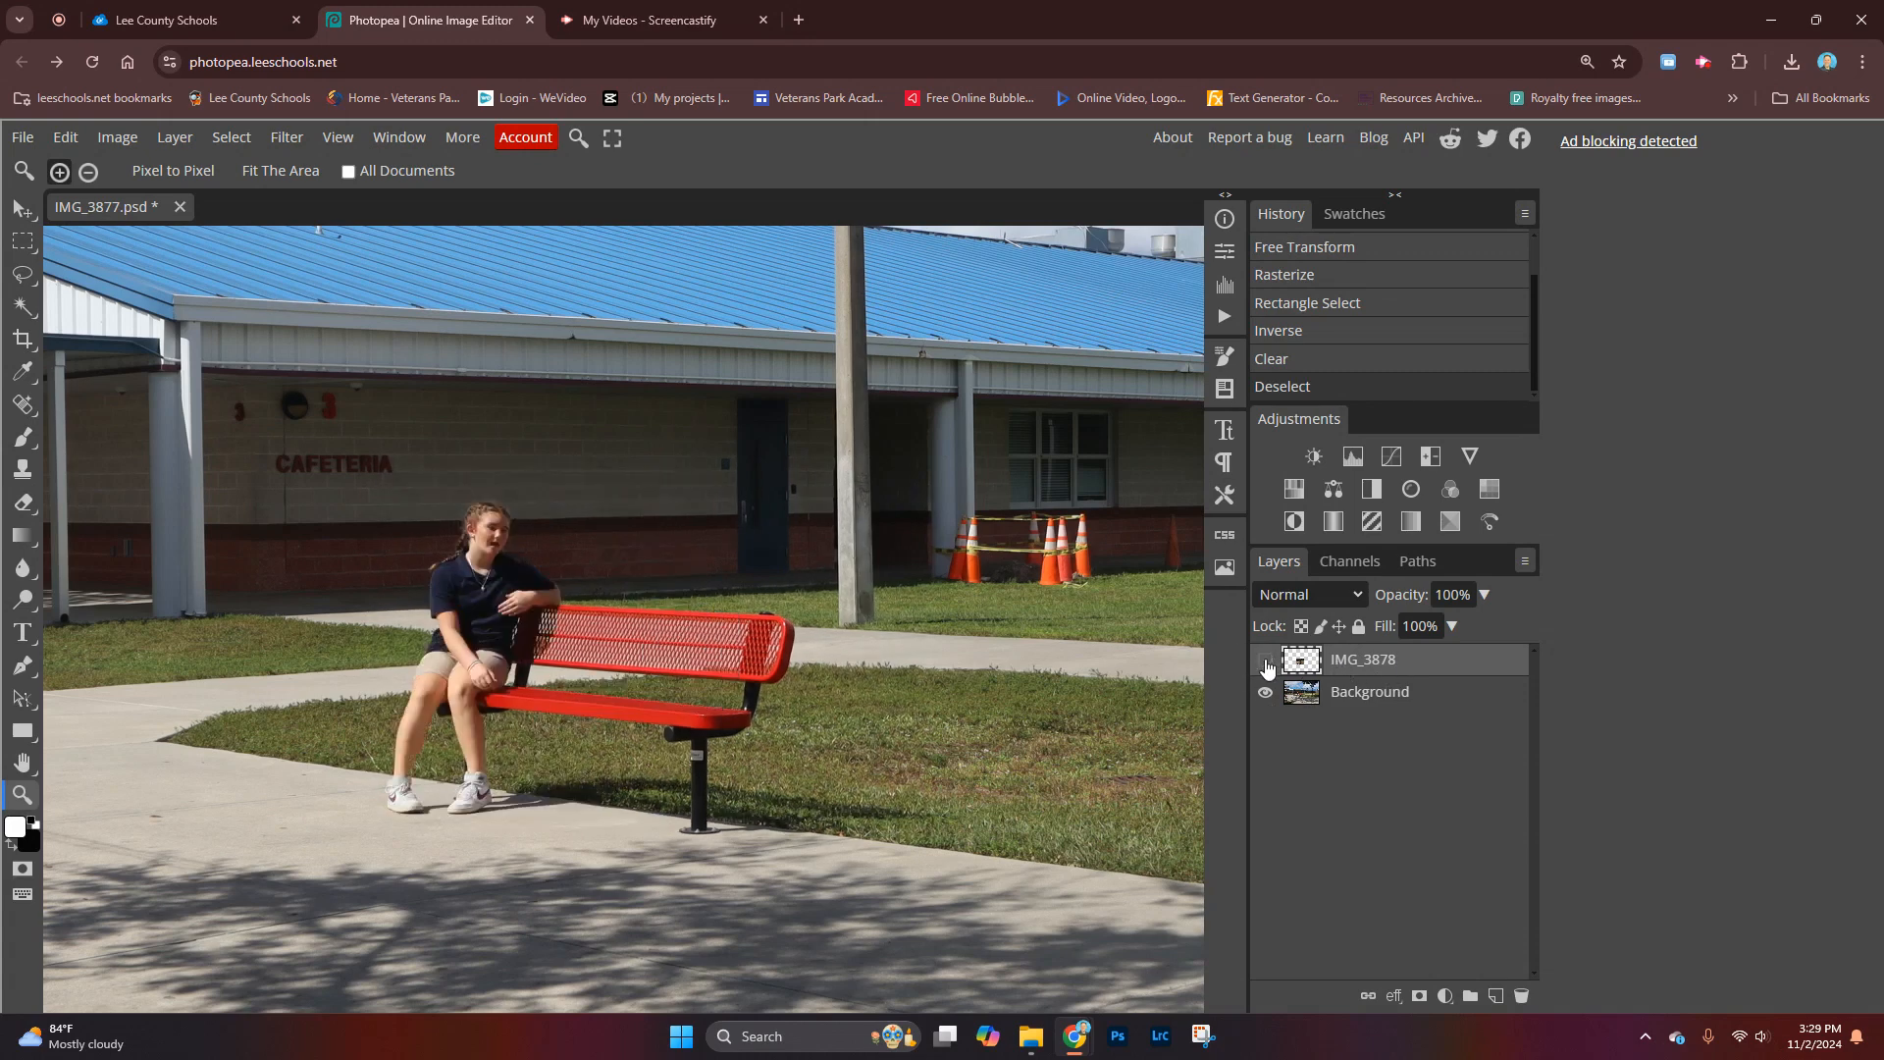
click(1265, 662)
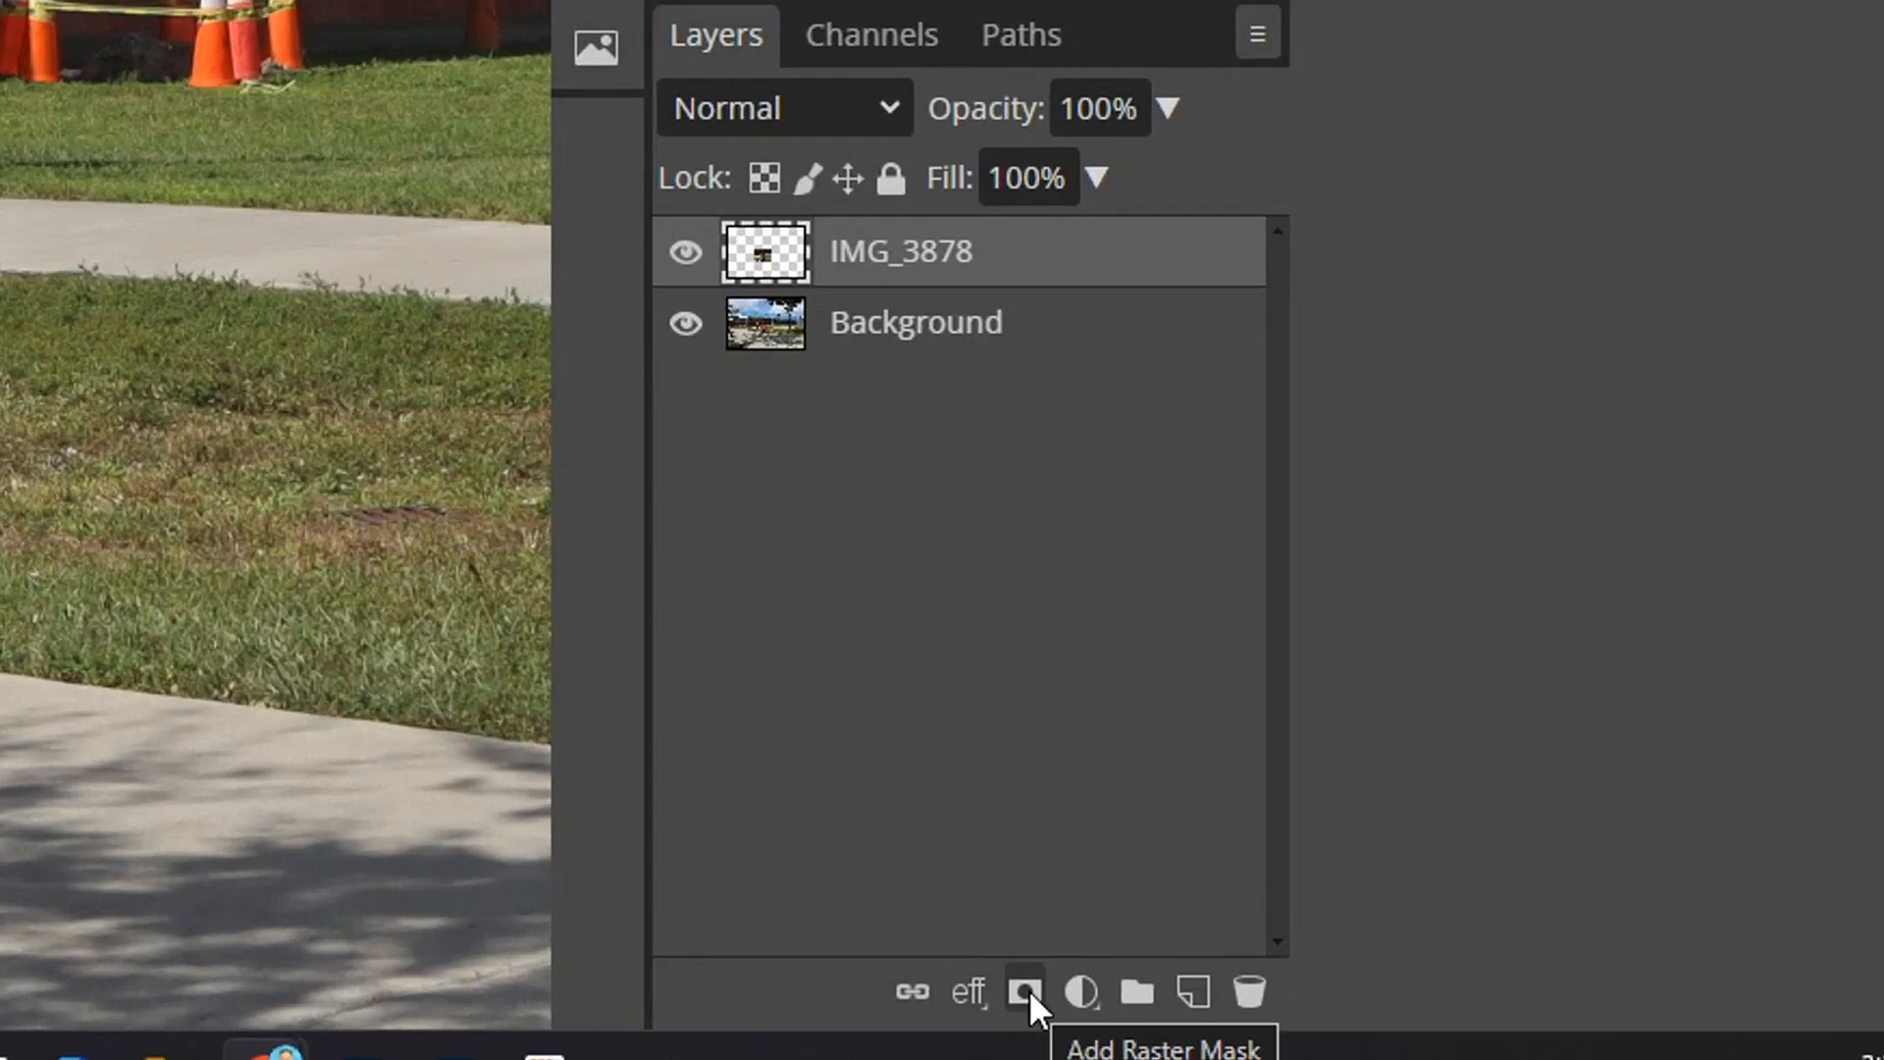
Add a raster mask to the IMG_3878 layer and lower the layer's opacity to 49%.
click(1025, 991)
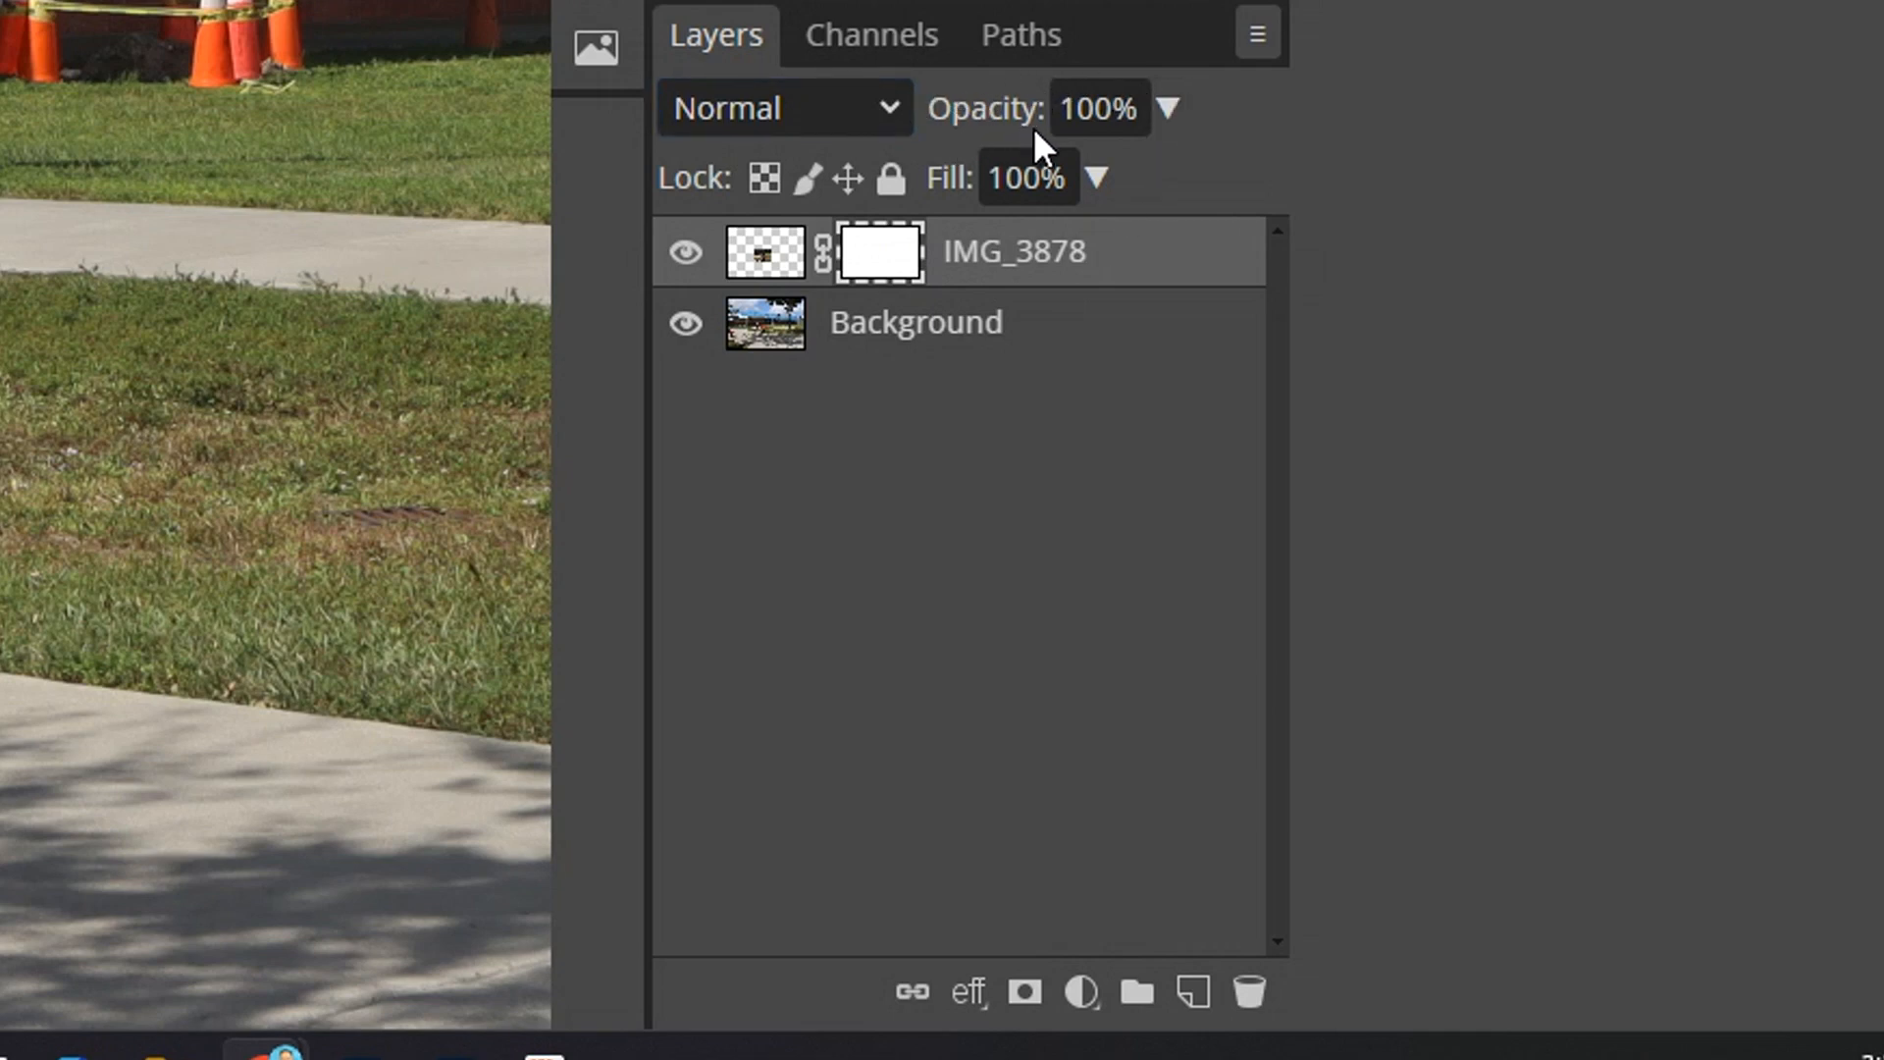
click(1173, 104)
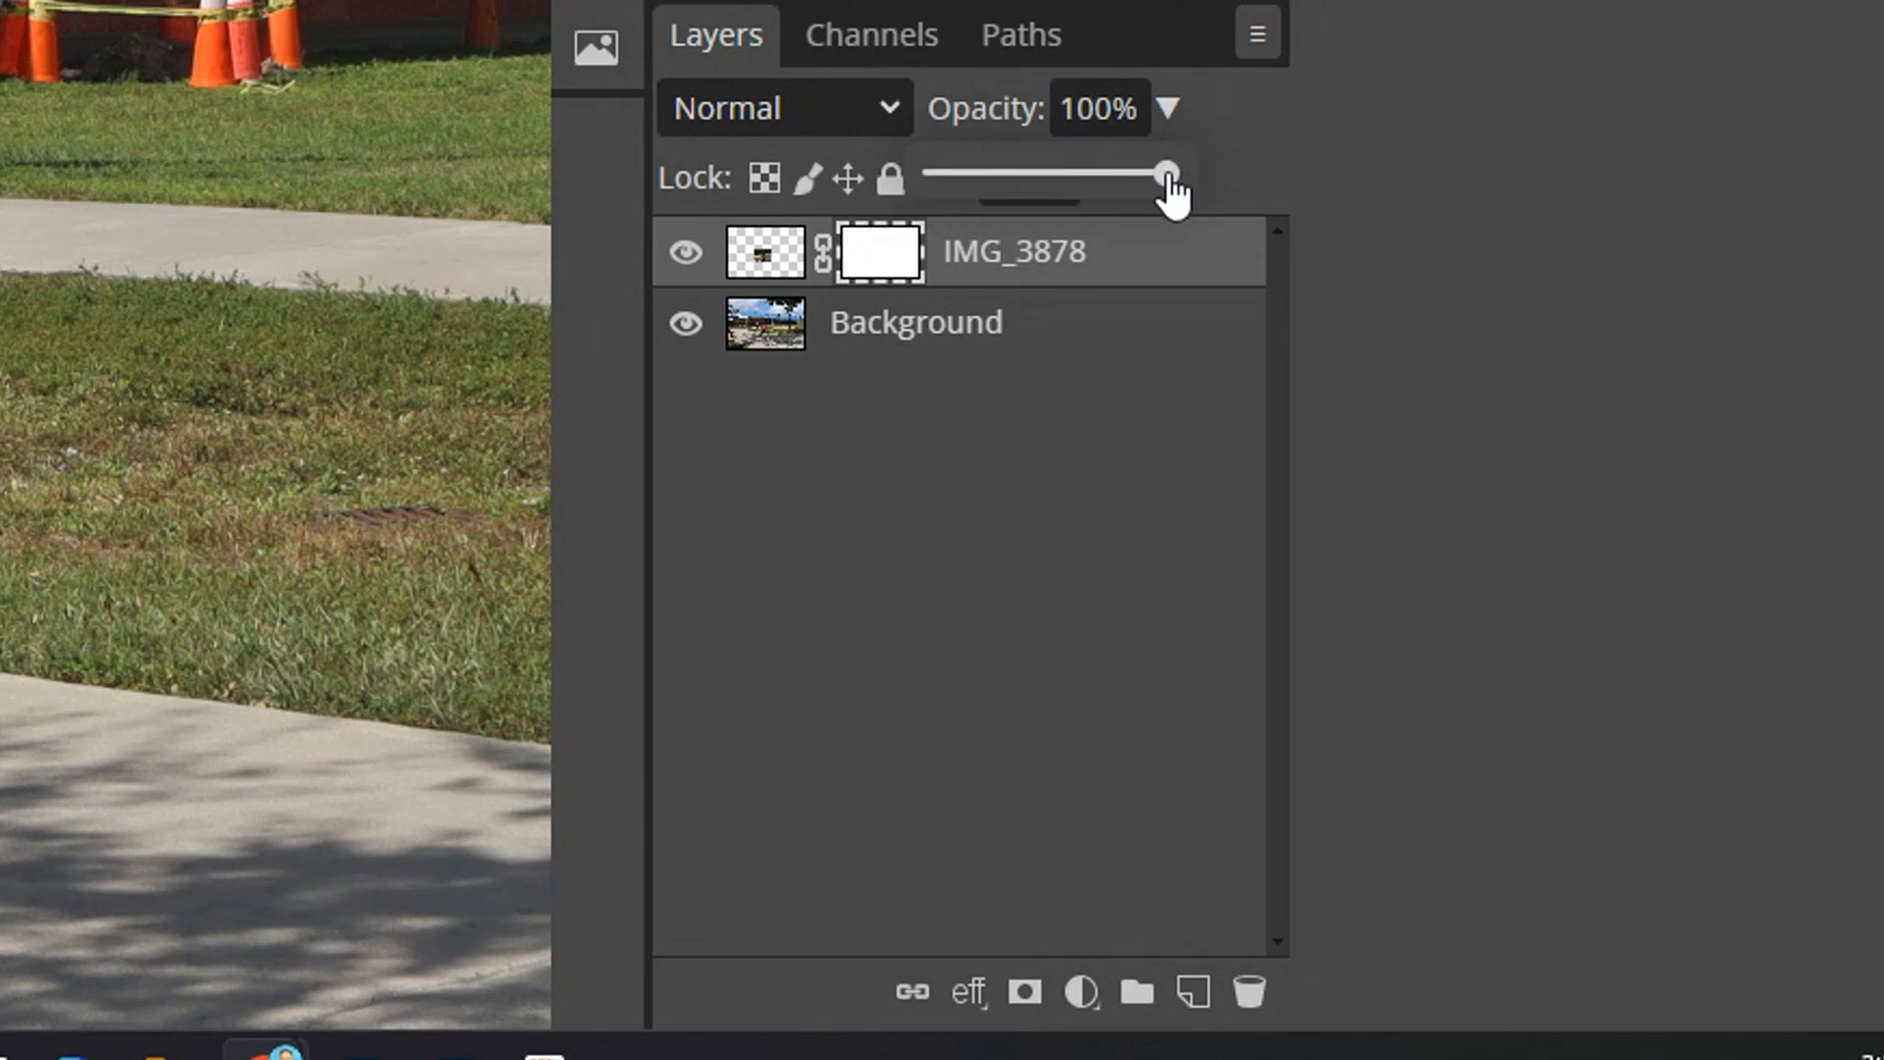
drag(1169, 177, 1052, 181)
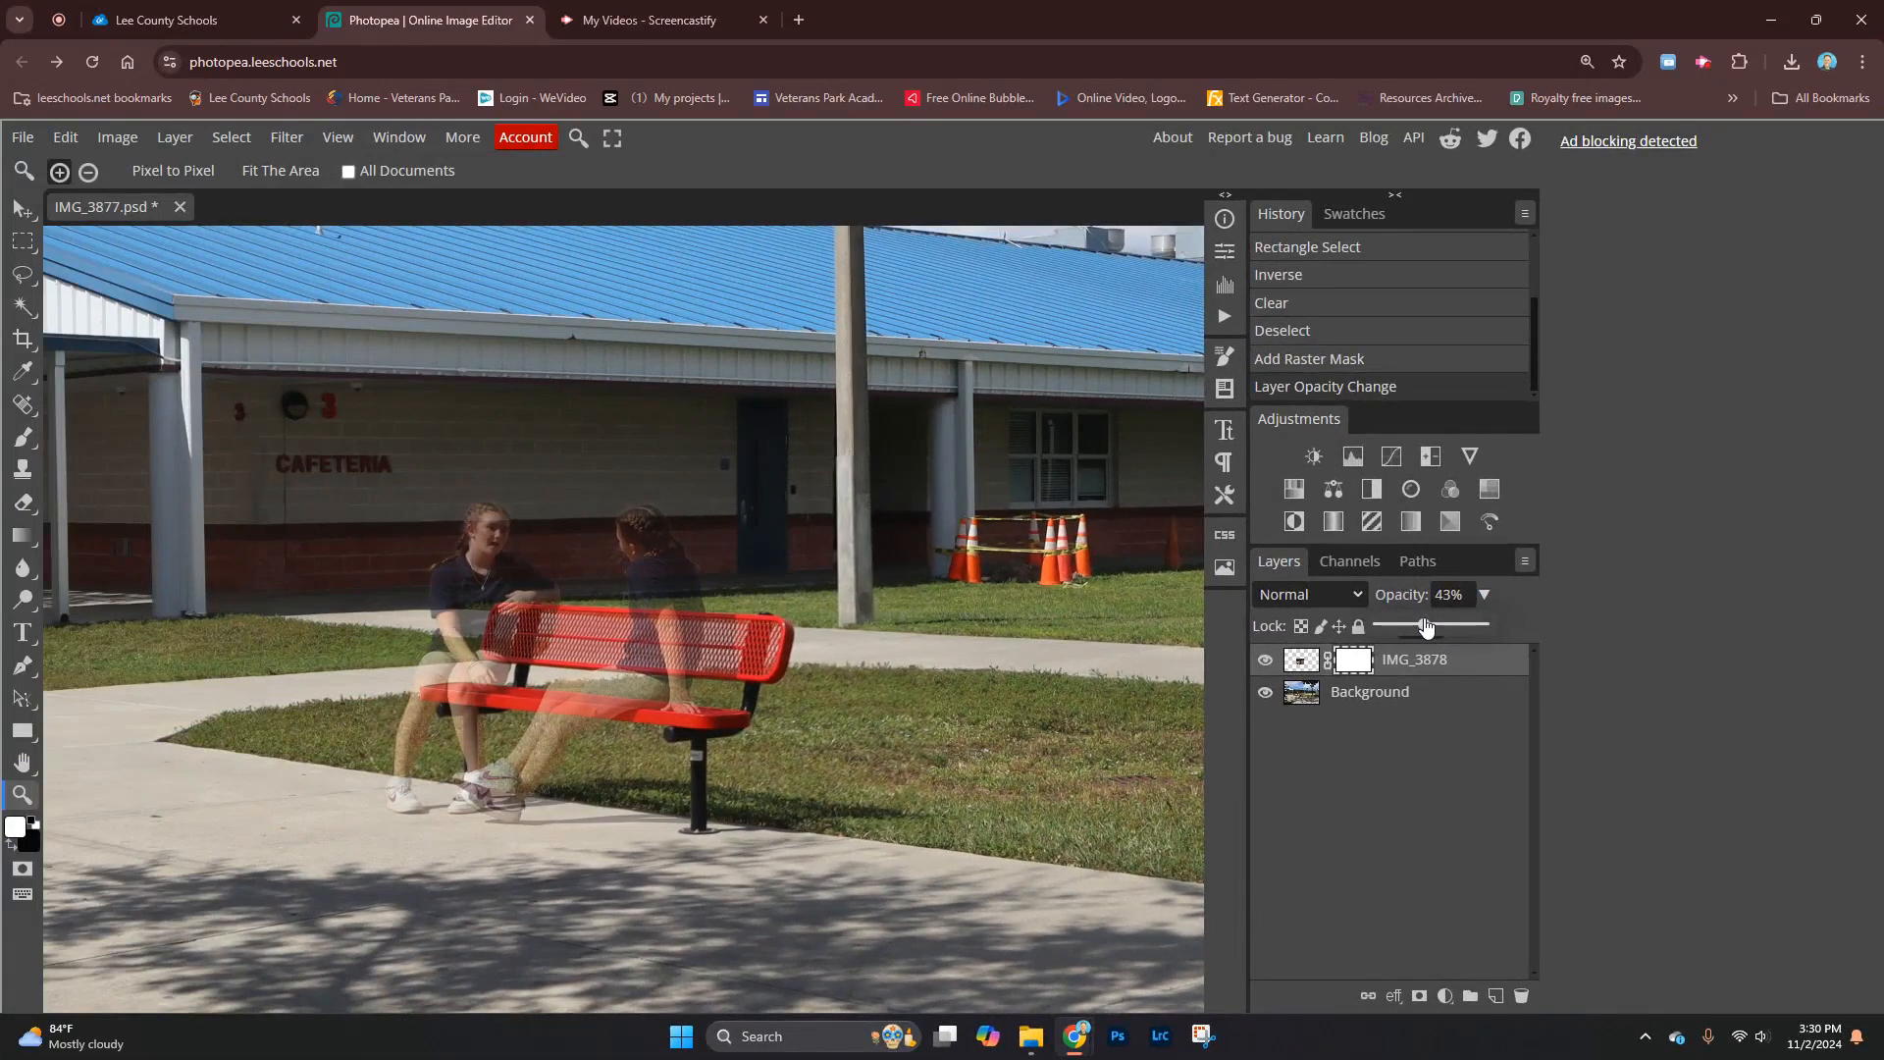
drag(1433, 626, 1432, 628)
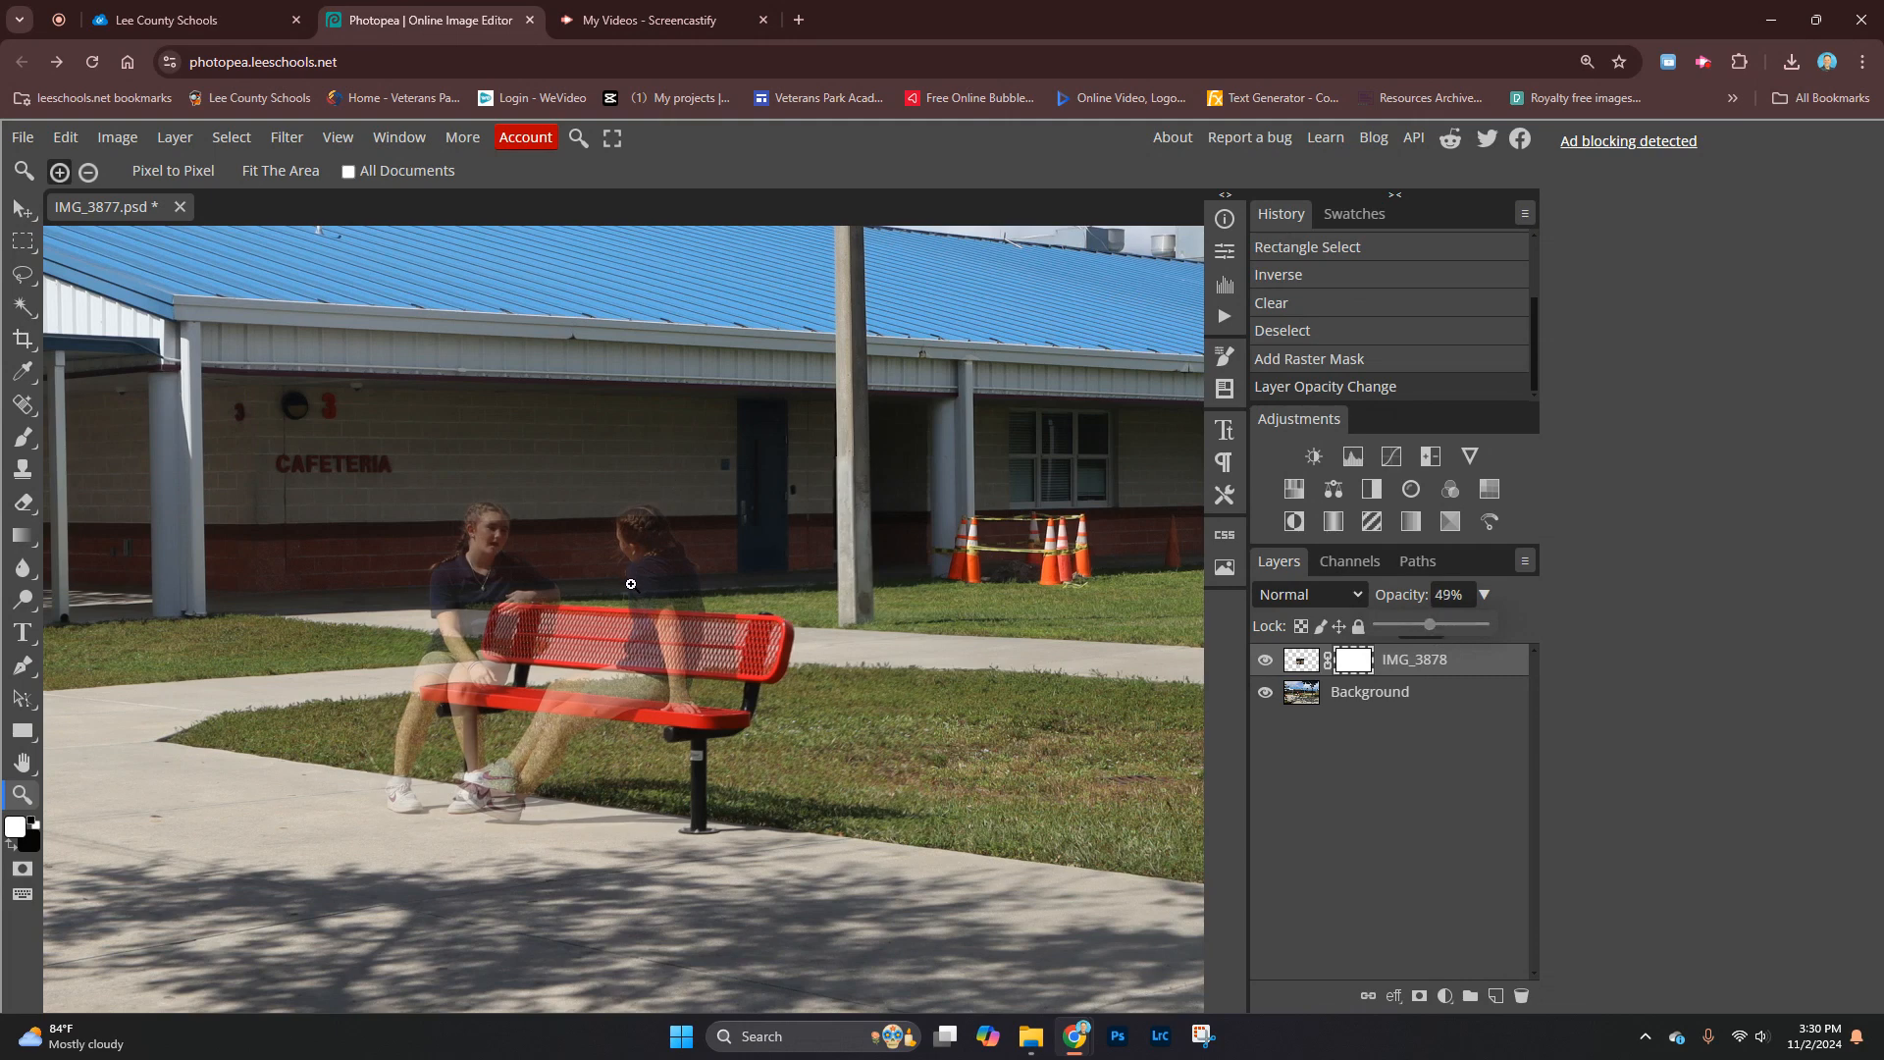